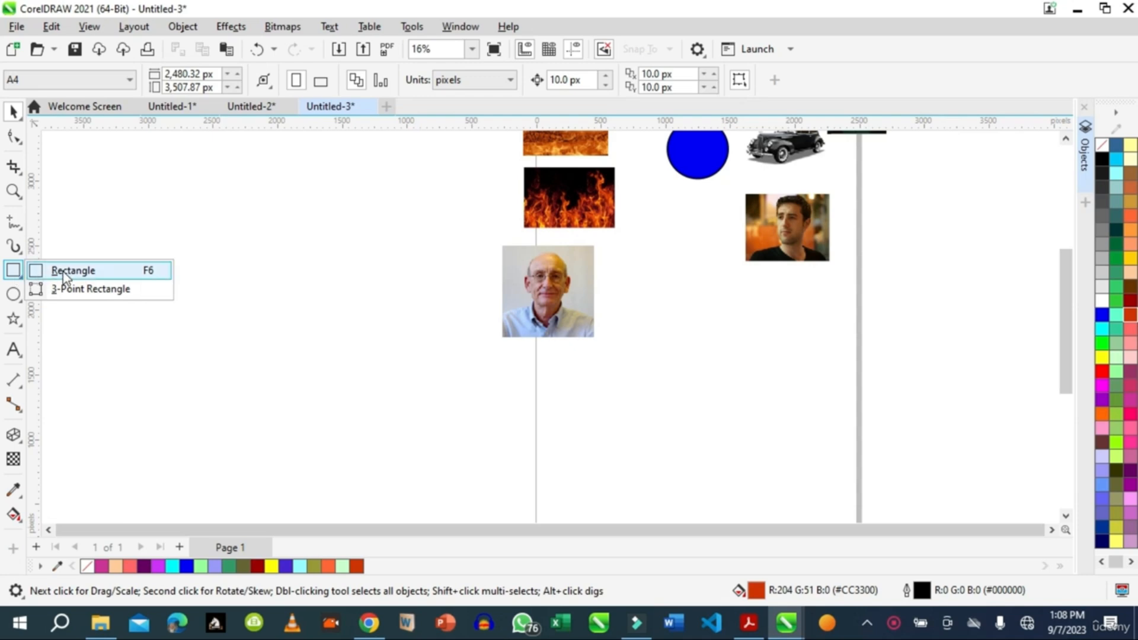
- Draw a rectangle about 1005 x 857 px below the man's photo and an overlapping ellipse about 612 x 844 px
click(74, 272)
drag(674, 316, 806, 427)
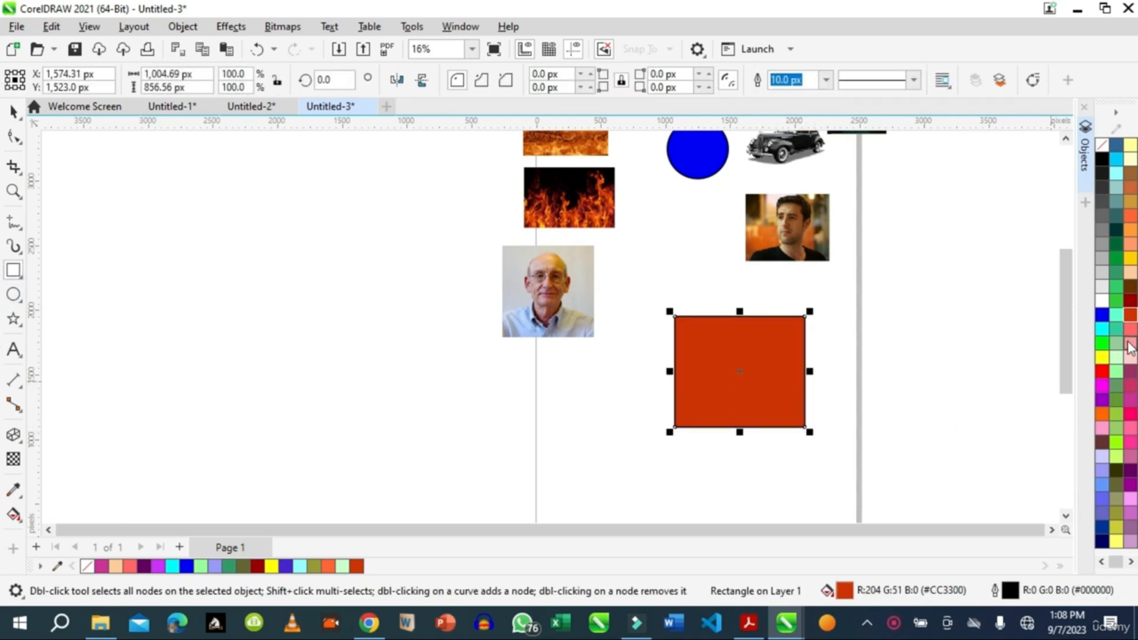
click(13, 296)
drag(637, 335, 718, 445)
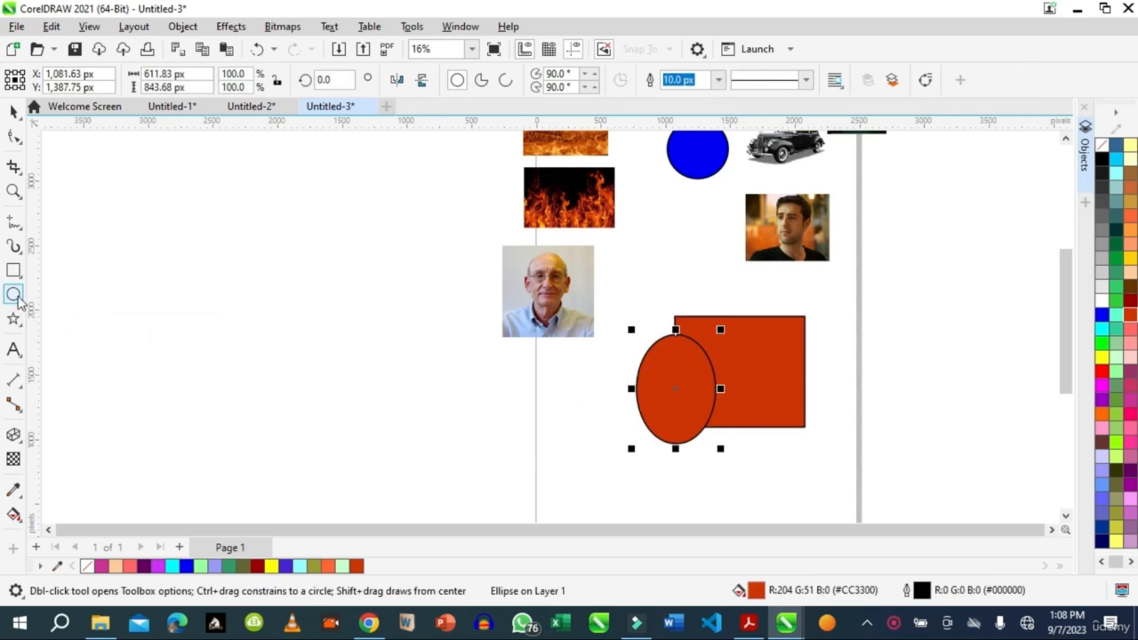
- Draw a tilted five-sided polygon about 1042 x 1080 px and move it so it overlaps the ellipse and rectangle
click(18, 323)
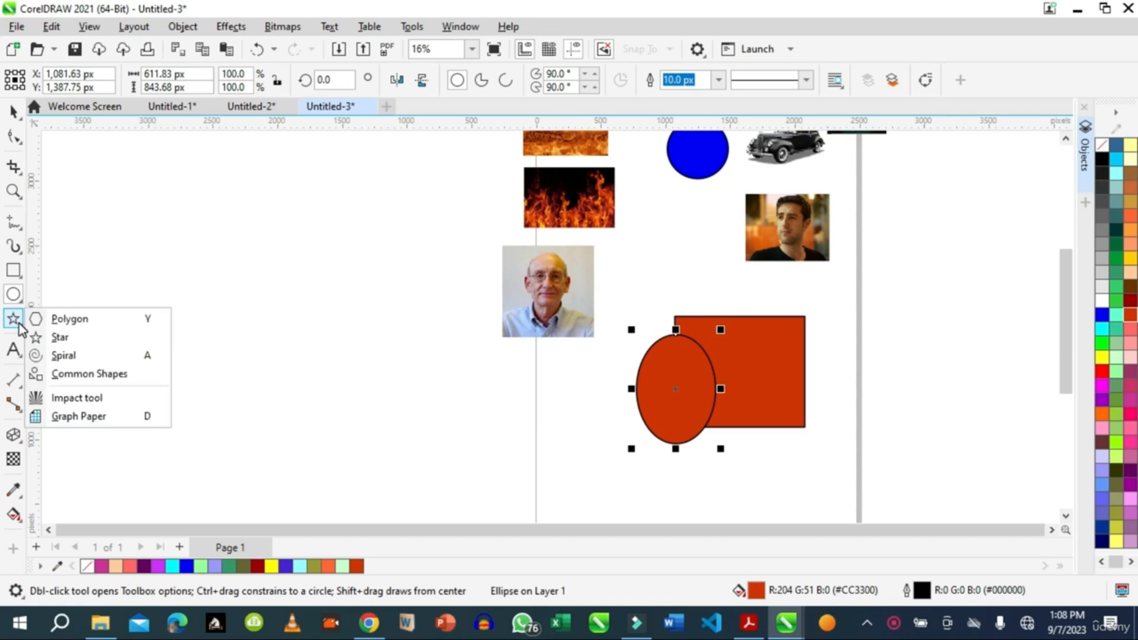
click(61, 320)
drag(631, 285, 695, 337)
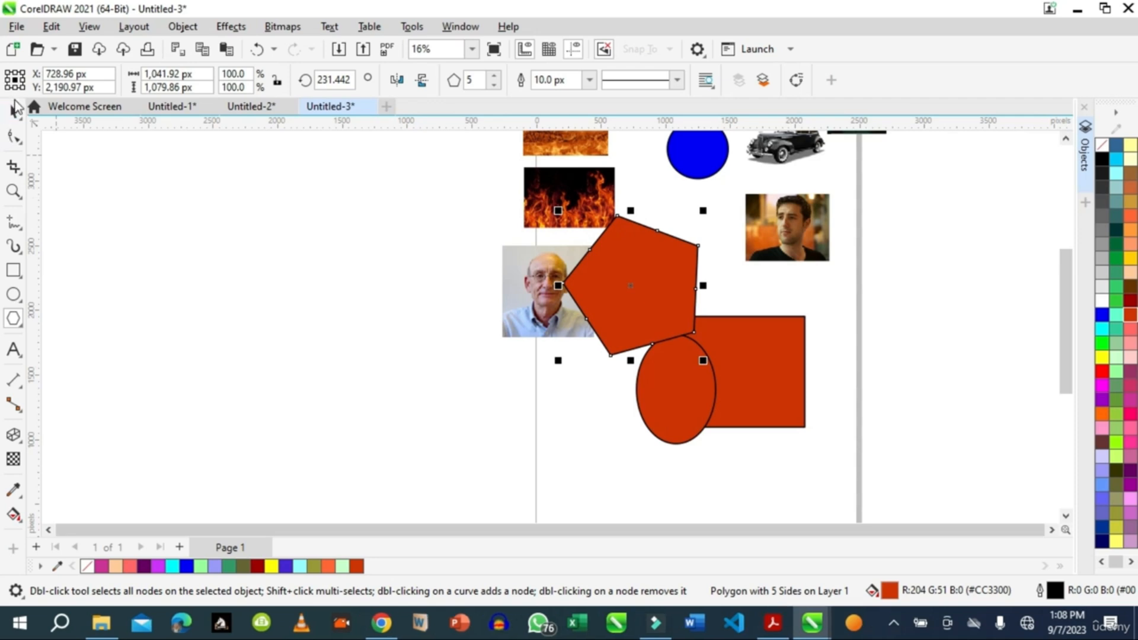
click(13, 113)
drag(638, 294, 656, 323)
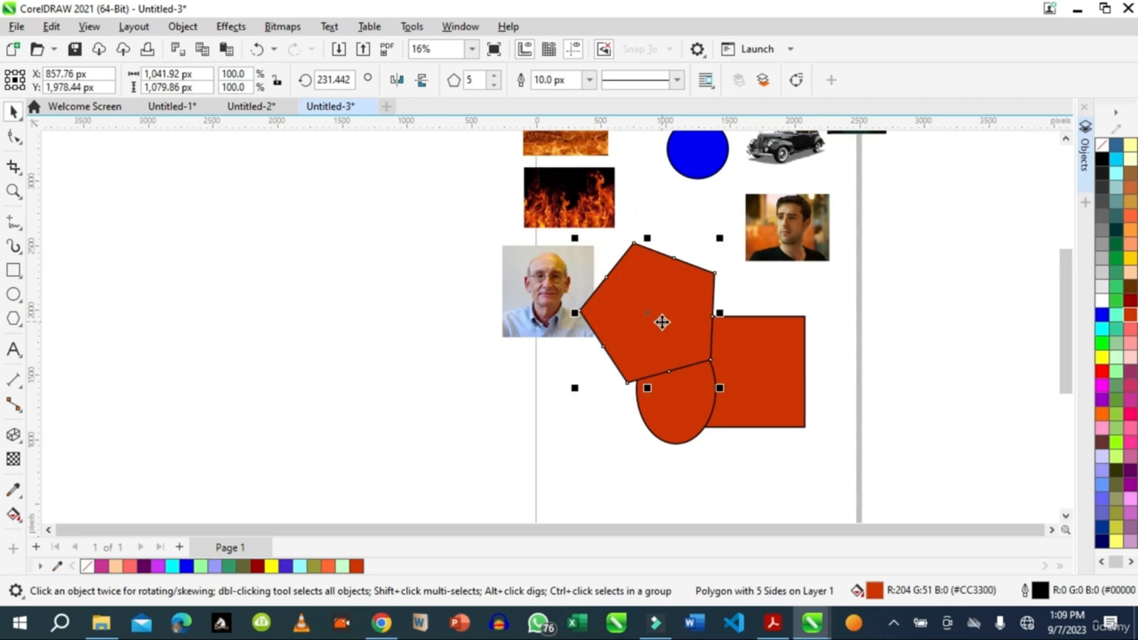
- Fill the pentagon with blue #0000FF and the ellipse with pink #FF3399
click(1102, 314)
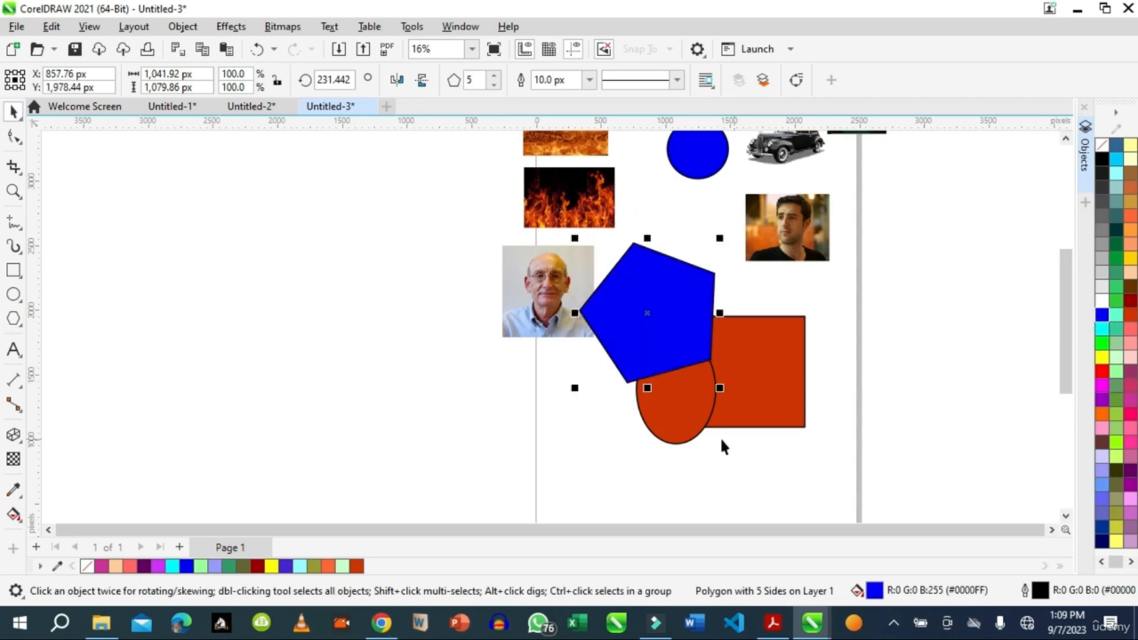
click(694, 441)
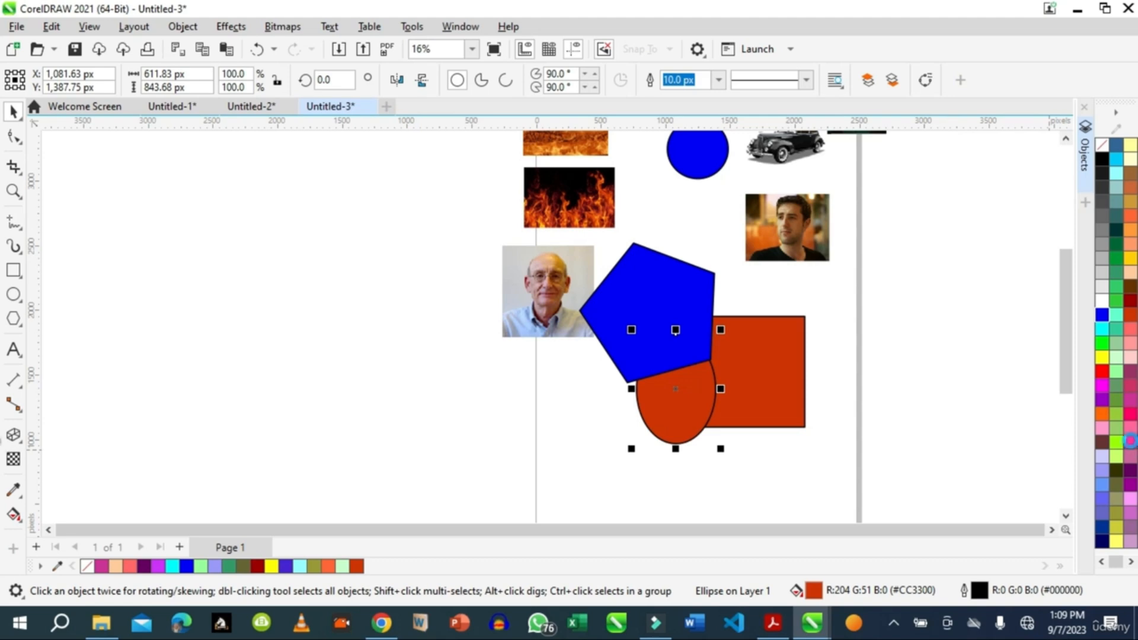
click(1131, 443)
click(794, 422)
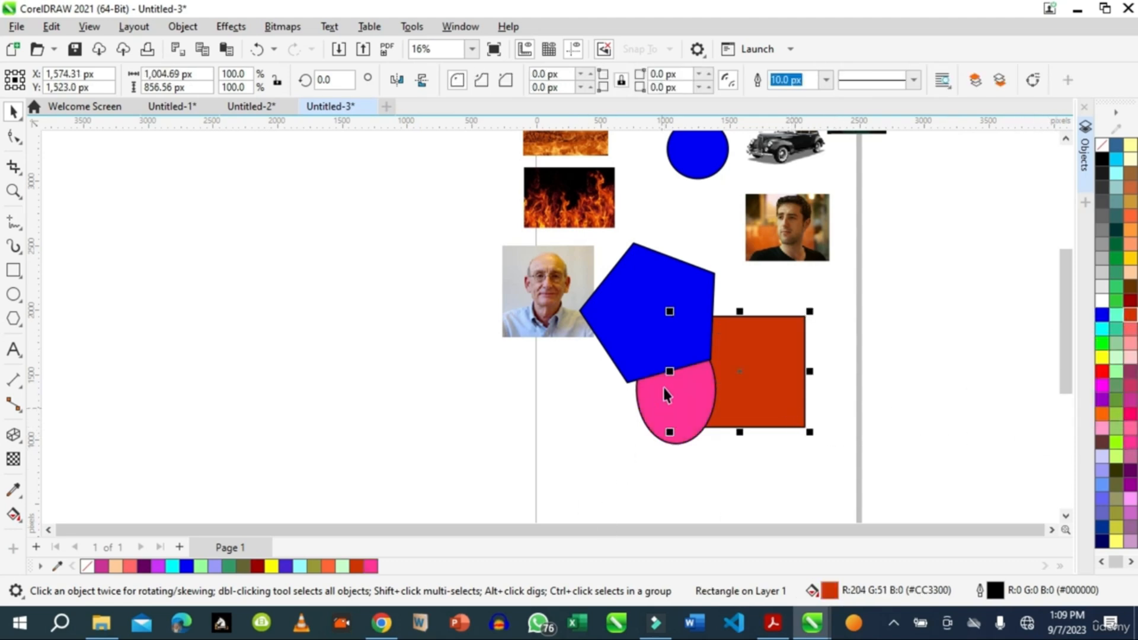
- Apply a fountain transparency to the blue pentagon, and replace it with a uniform transparency of 50
click(673, 297)
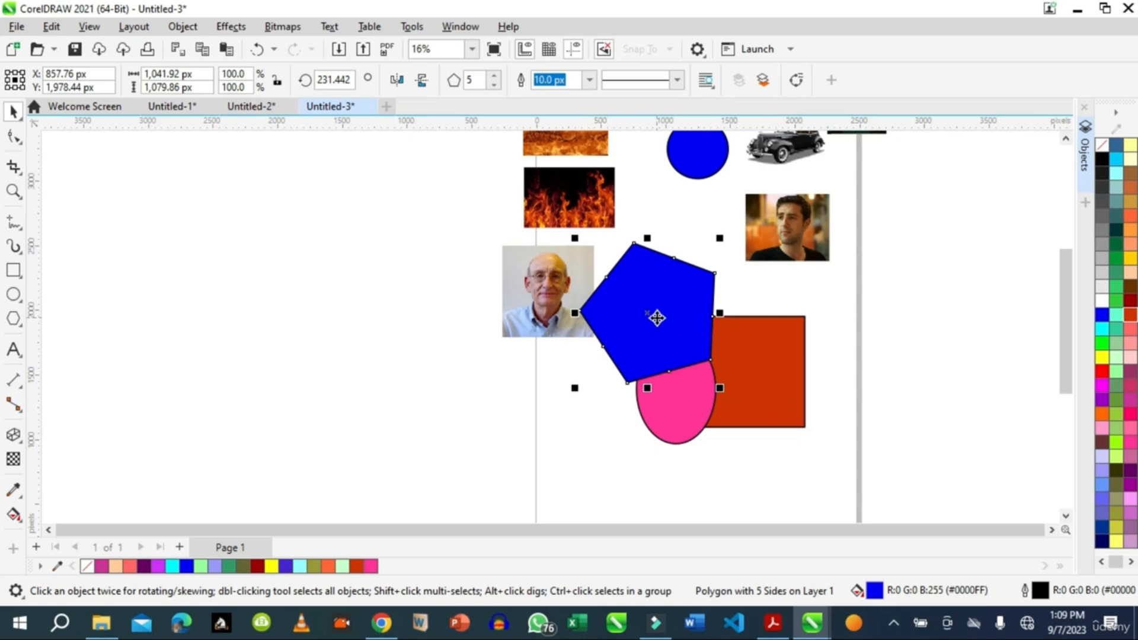
click(13, 459)
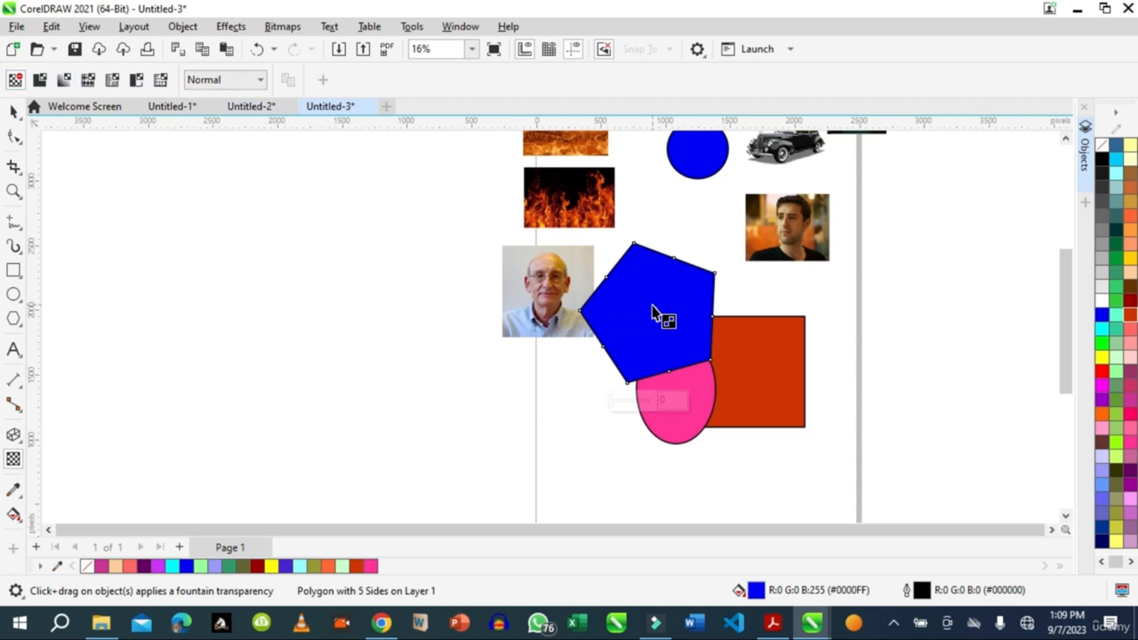
drag(655, 307, 696, 258)
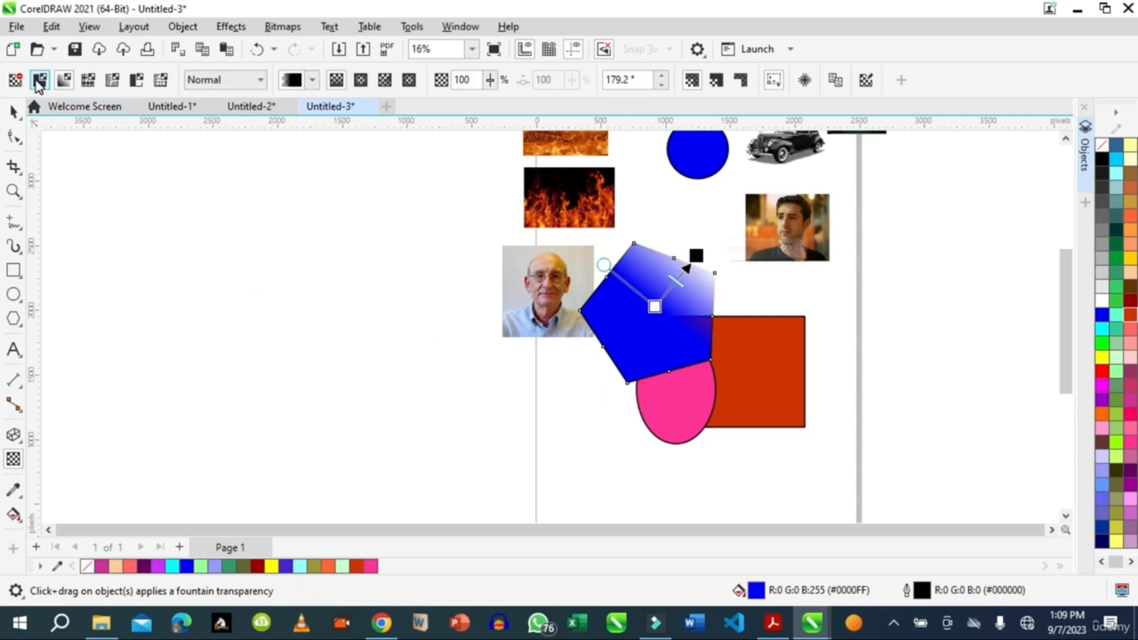
click(39, 83)
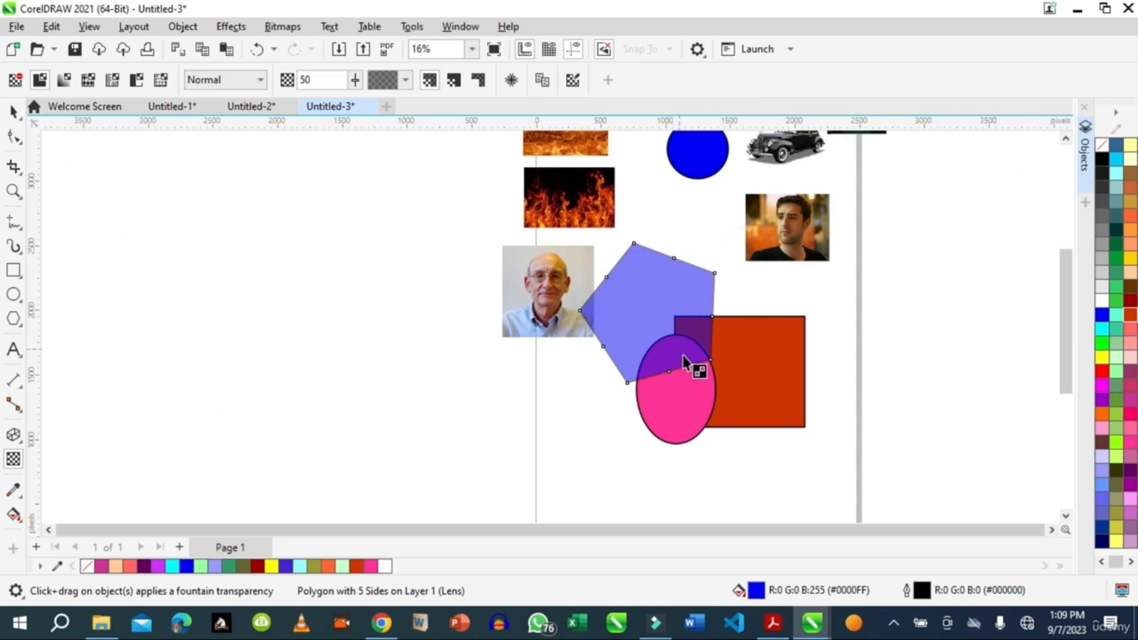
- Try uniform transparency values of 46 and 99 on the pentagon, and settle on 31
click(356, 82)
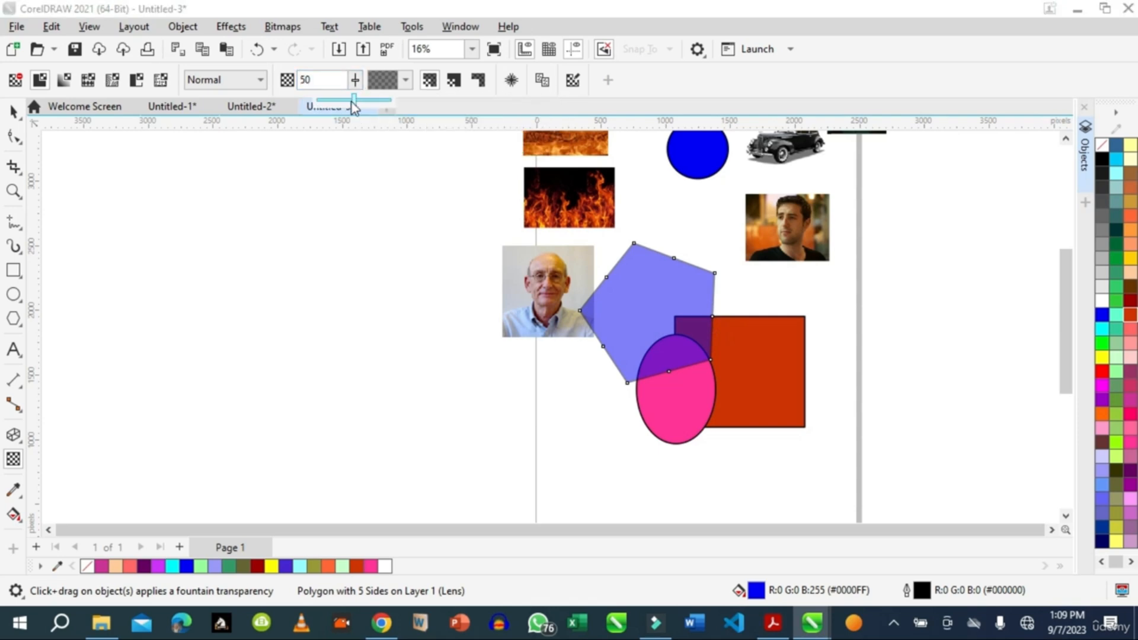
drag(353, 100, 351, 100)
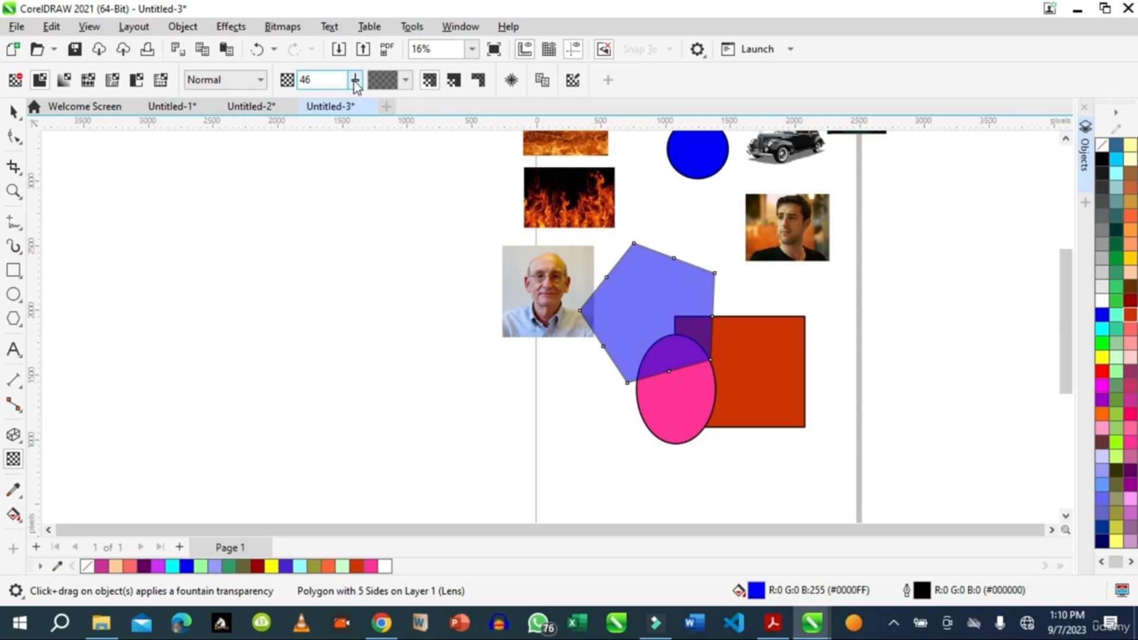
click(357, 83)
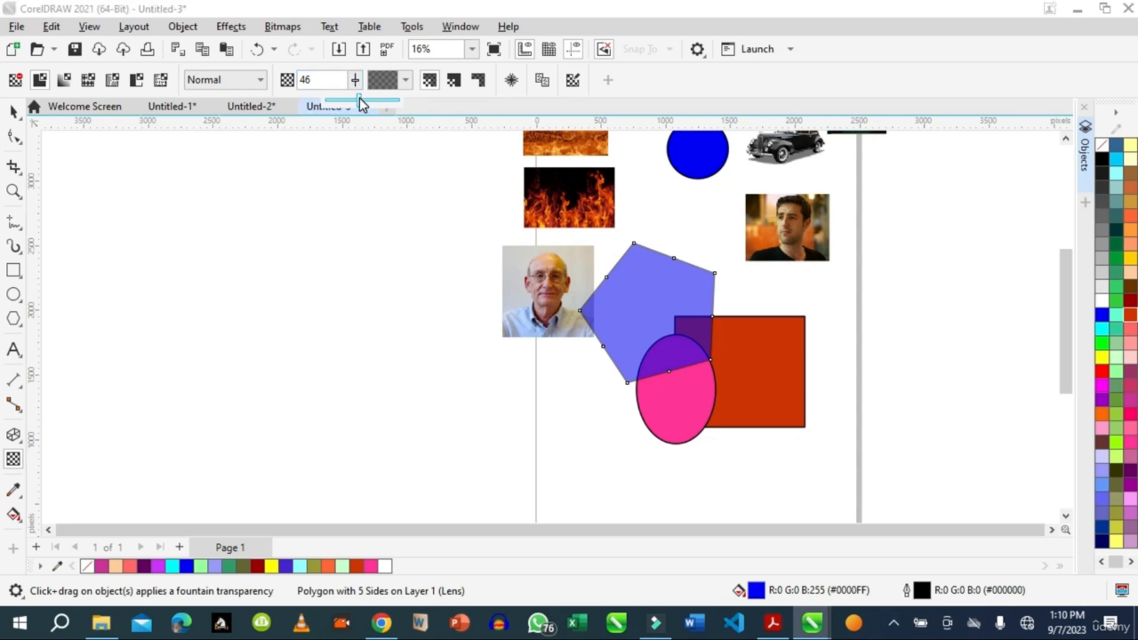
drag(360, 100, 412, 106)
click(357, 83)
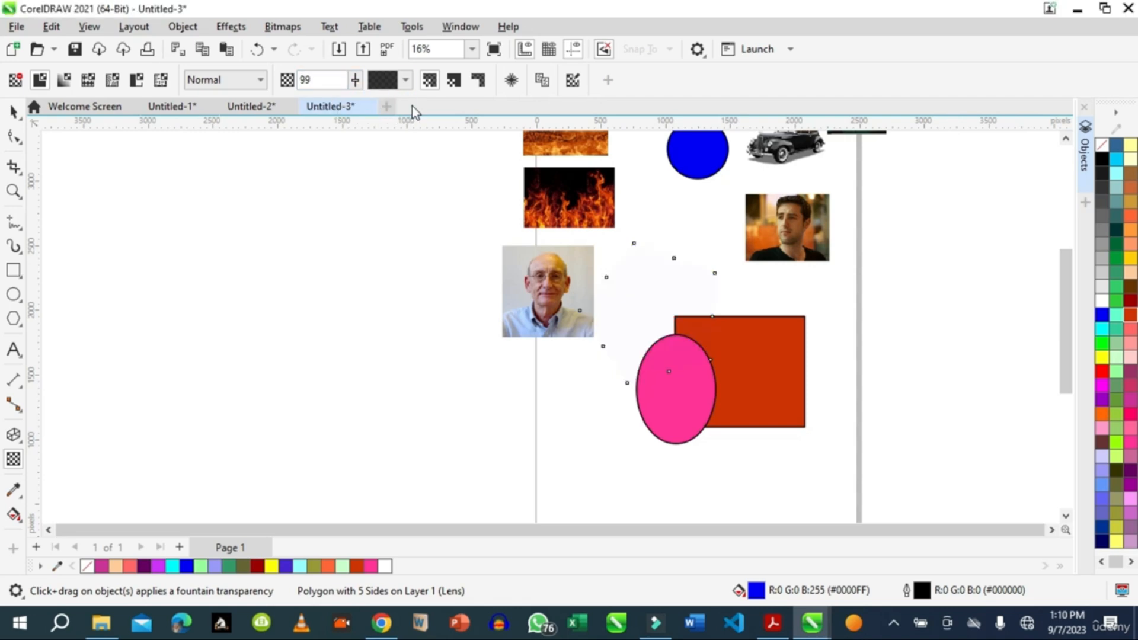
click(357, 82)
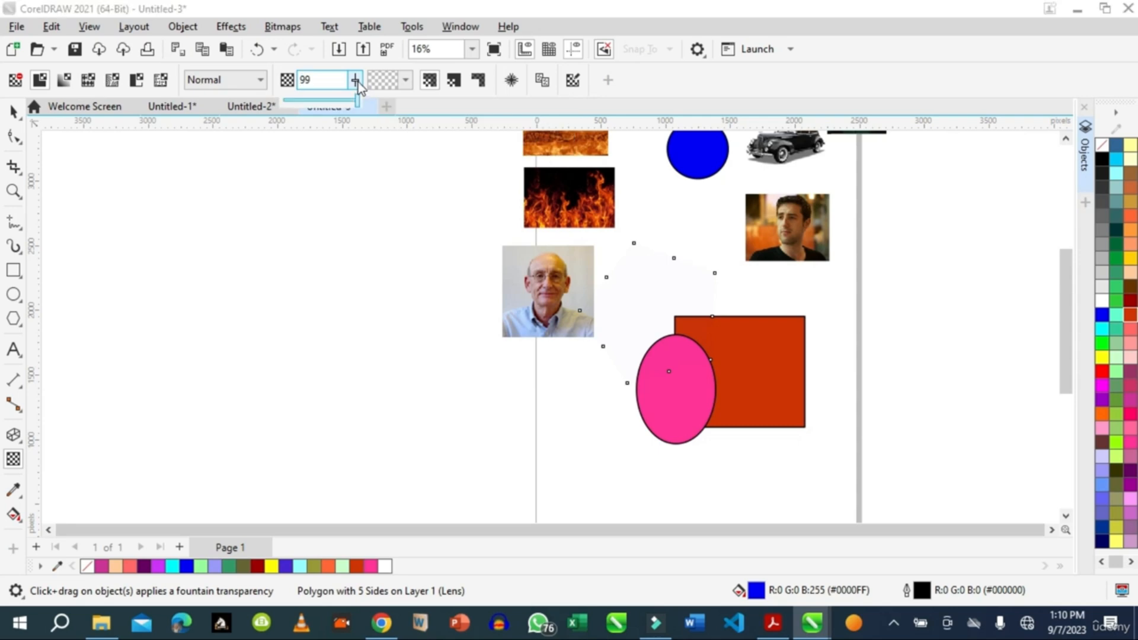
drag(361, 102, 308, 103)
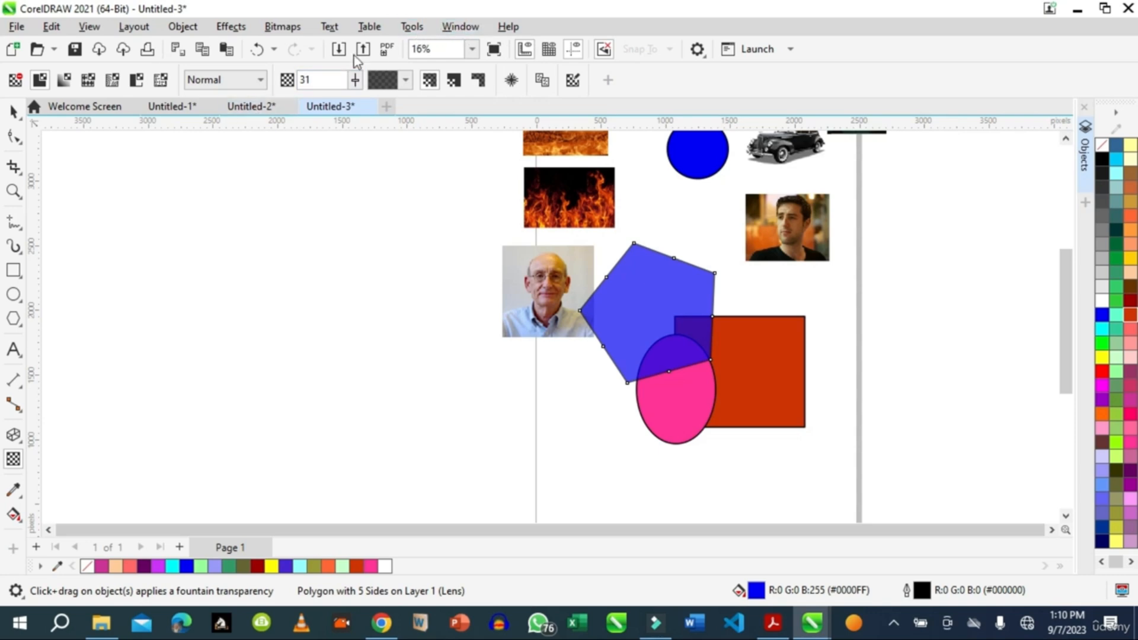
- Show the pentagon's transparency settings in the Properties docker and set the merge mode to Multiply
click(457, 28)
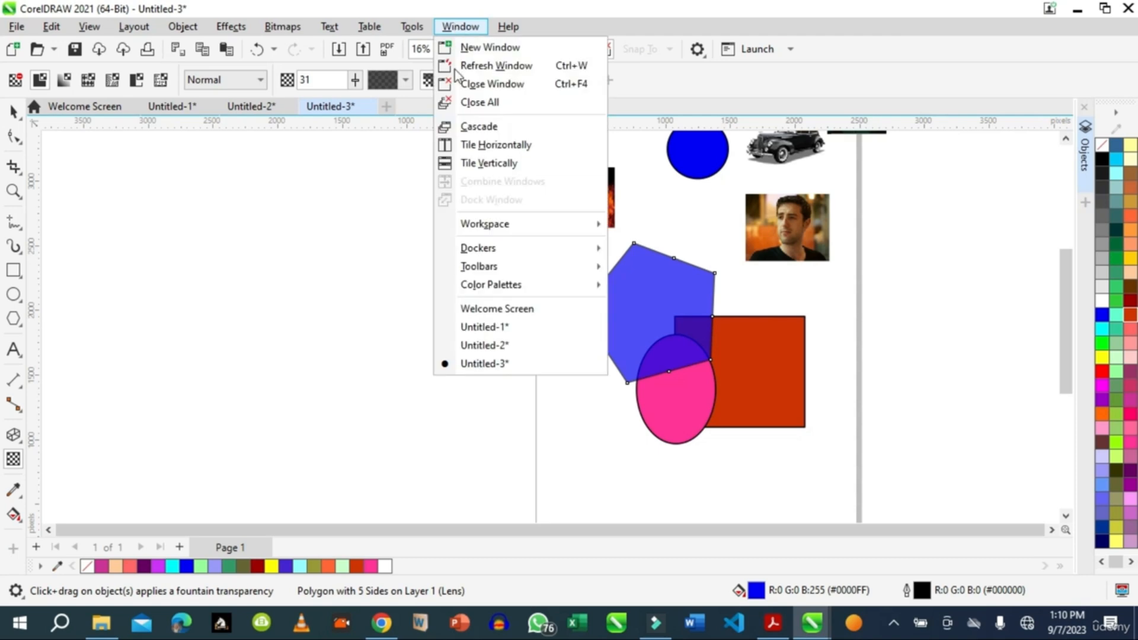
mouse_move(504, 248)
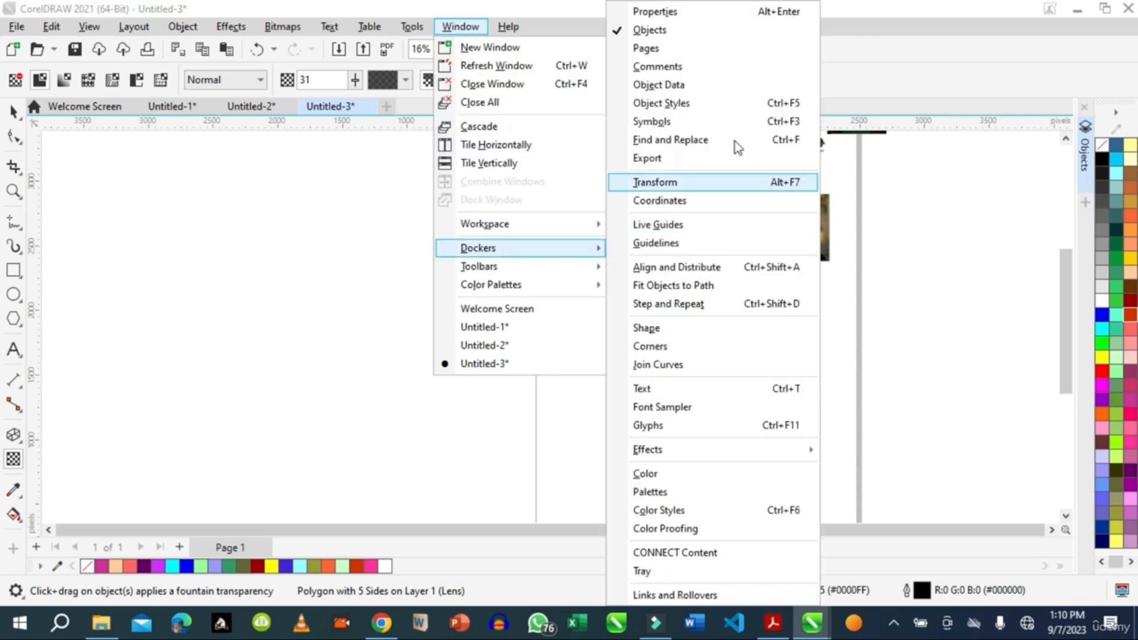
click(651, 12)
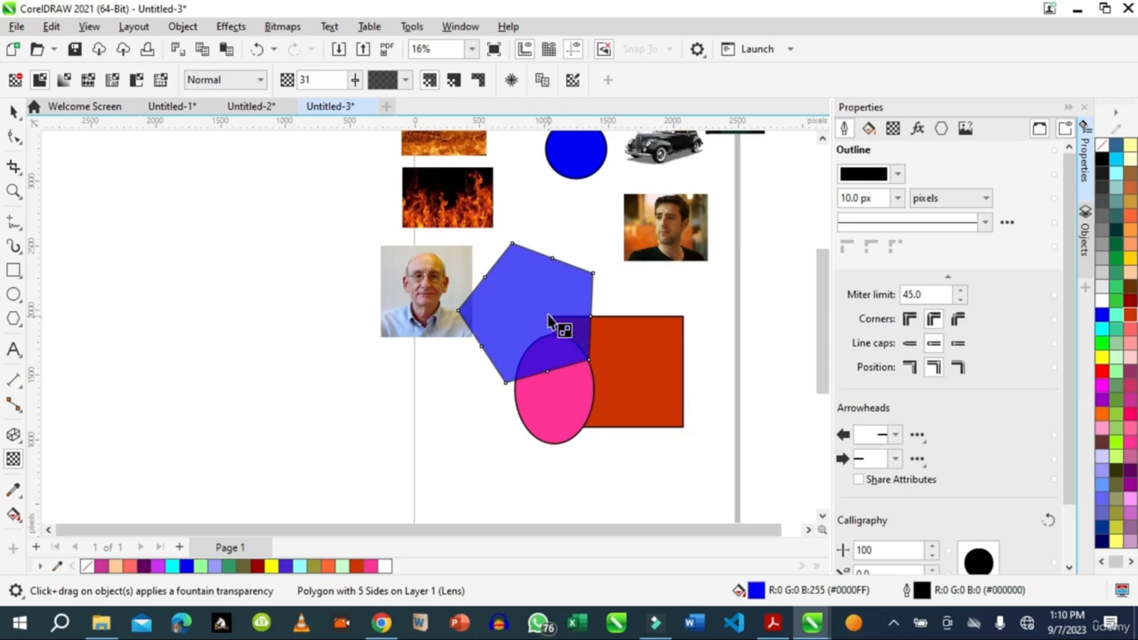
click(894, 129)
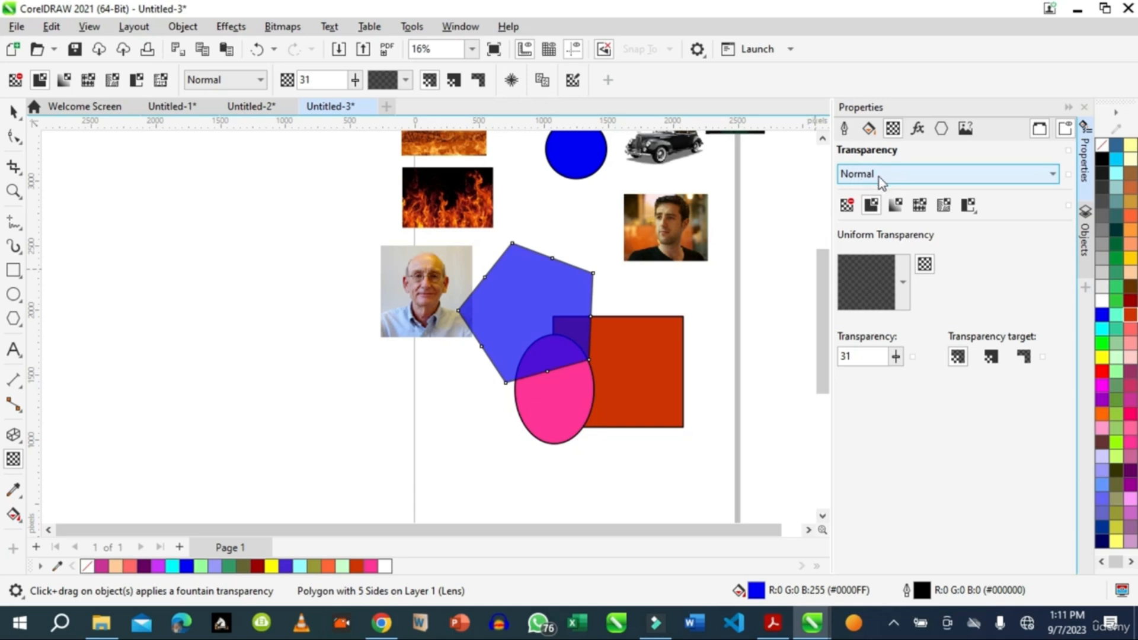
click(1053, 176)
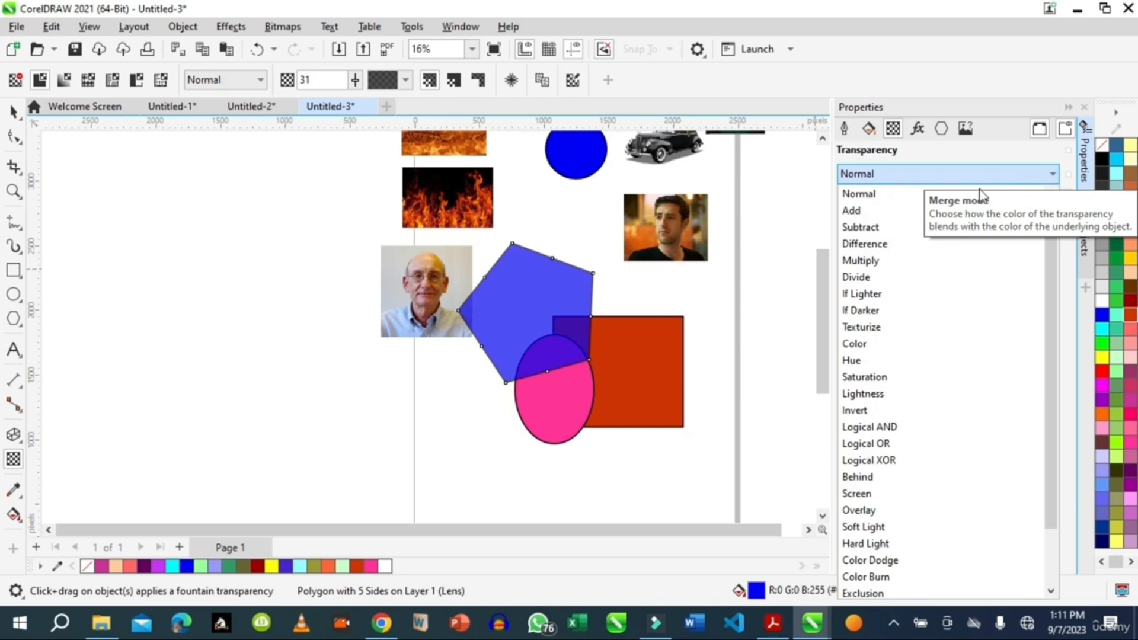
click(863, 264)
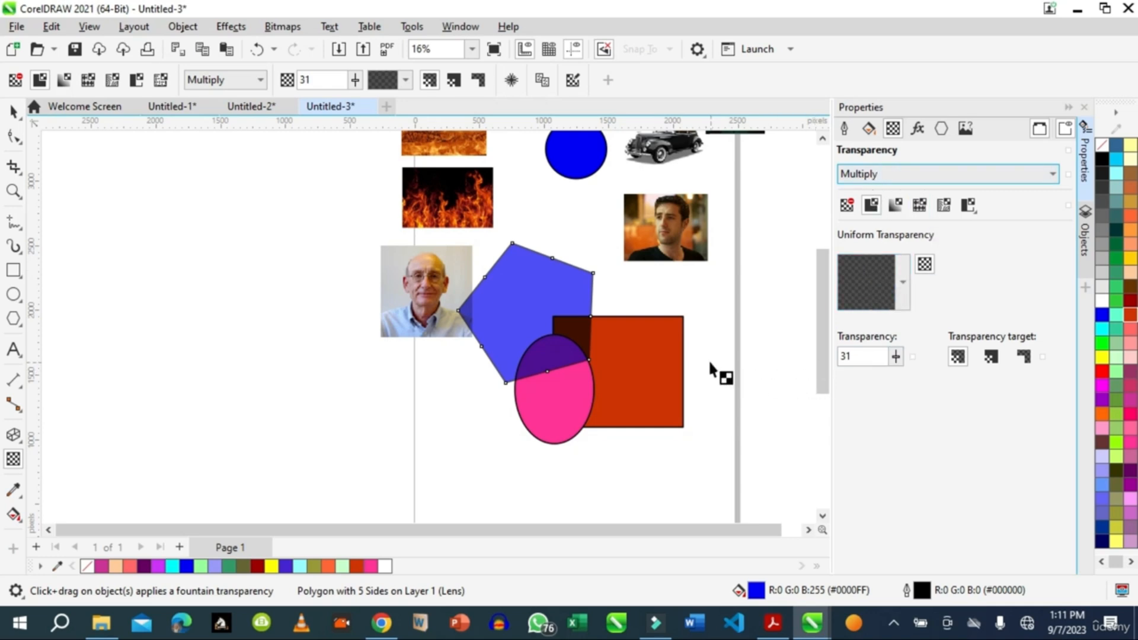
- Try a transparency of 48 on the multiplied pentagon, and settle on 22
click(897, 357)
drag(902, 378, 906, 378)
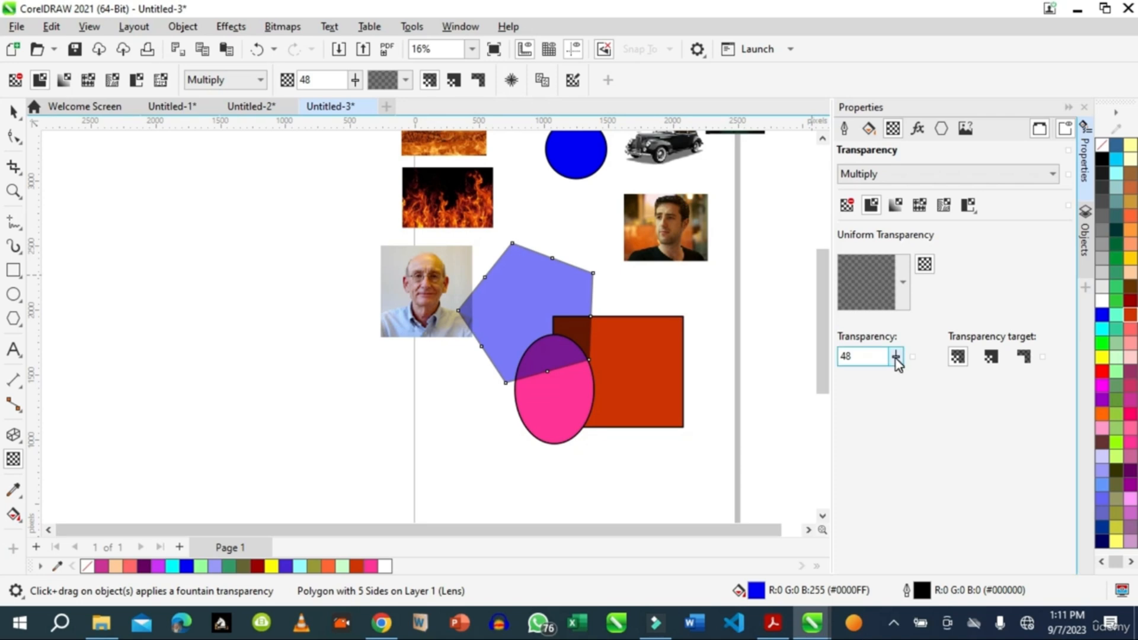
click(895, 358)
drag(895, 375, 876, 378)
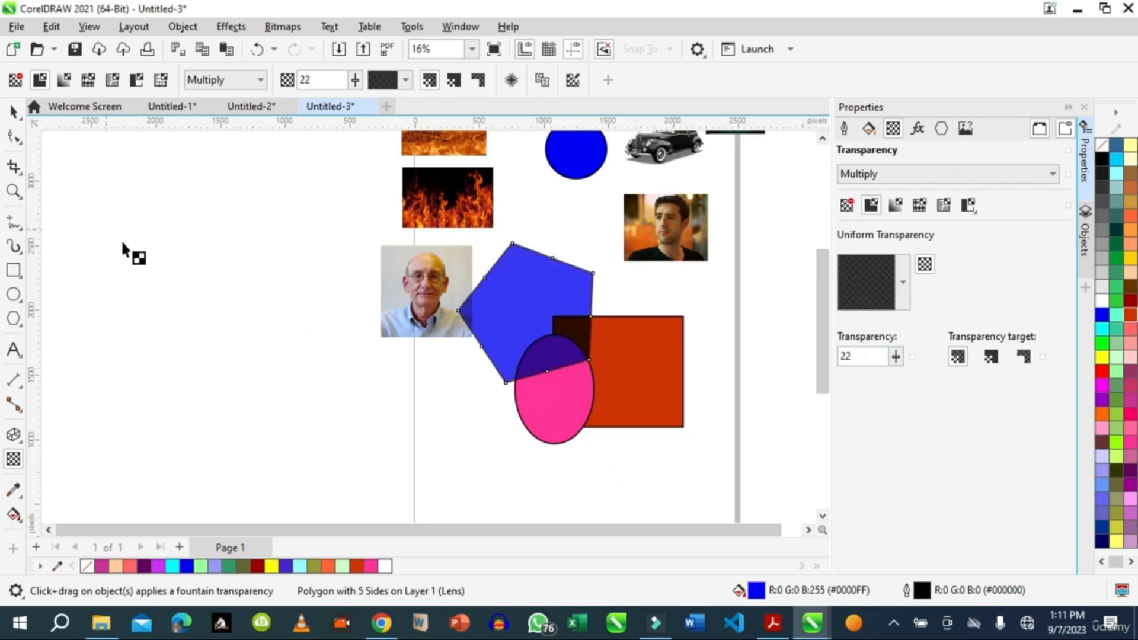
- Apply a uniform transparency to the pink ellipse and set it to 37
click(13, 112)
click(542, 412)
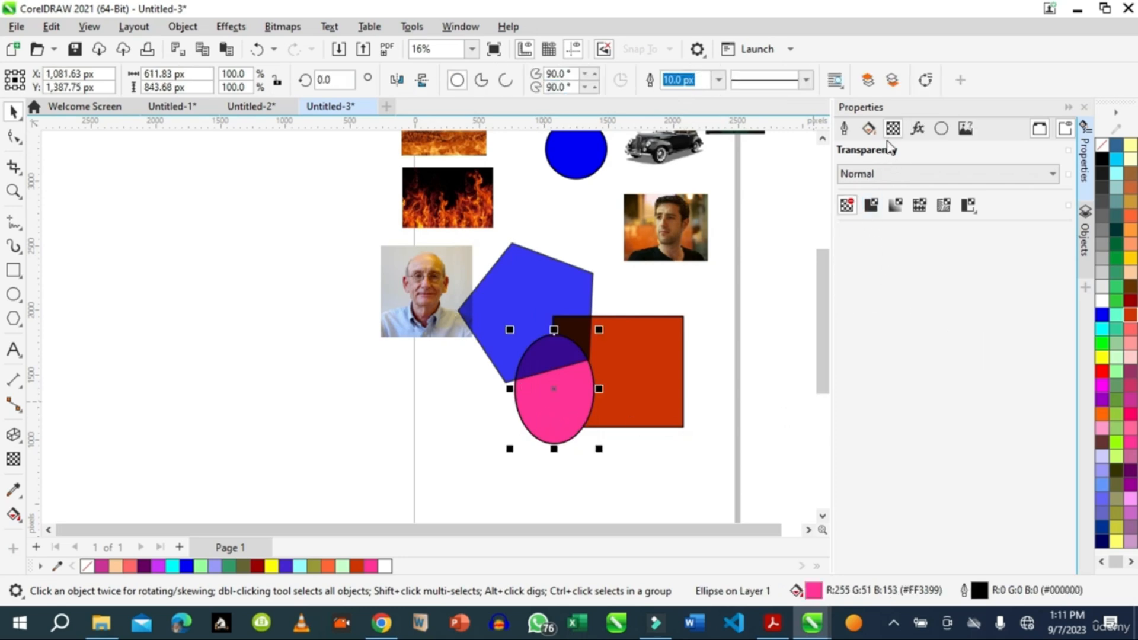
click(871, 206)
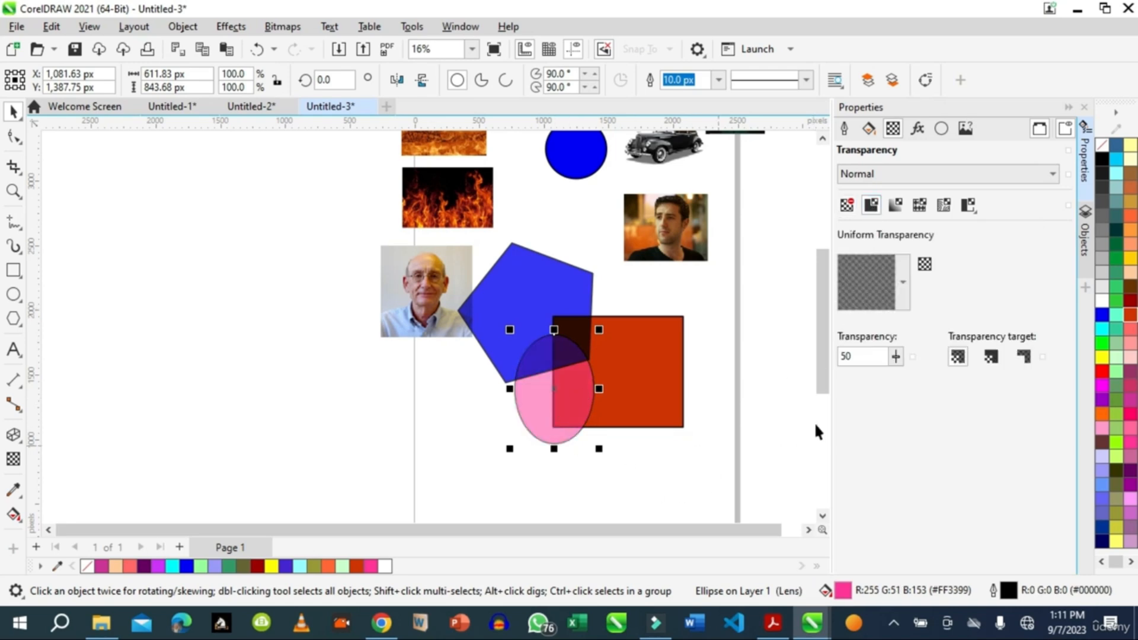
drag(896, 356, 889, 379)
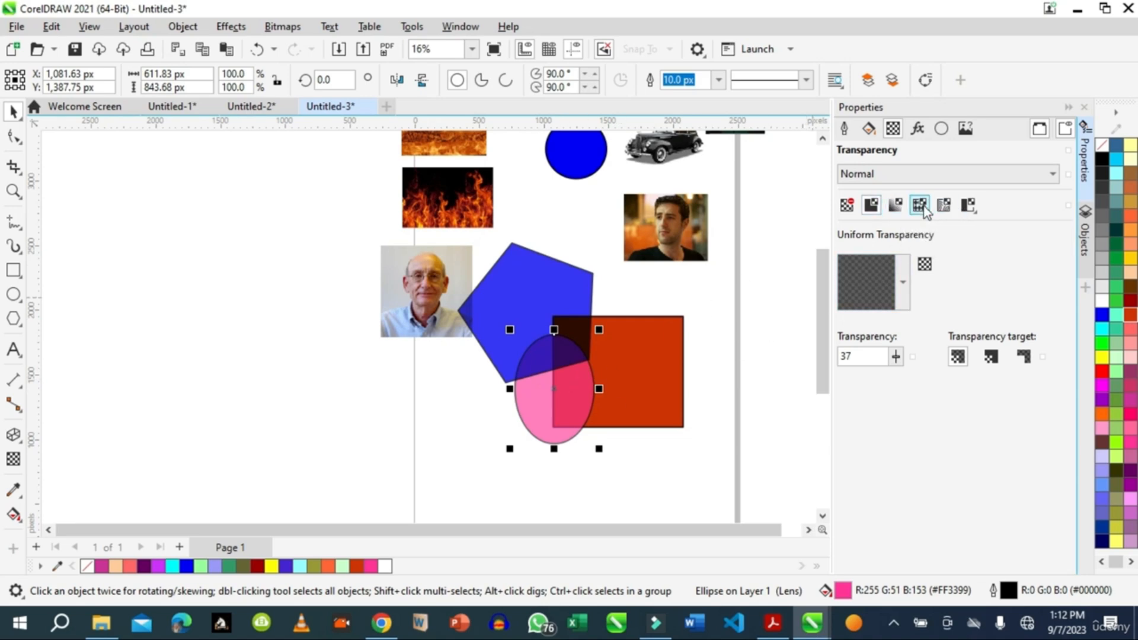
- Move the pentagon and ellipse to the empty area beside the page and shift the orange-red rectangle toward the page's far edge
drag(531, 287, 326, 351)
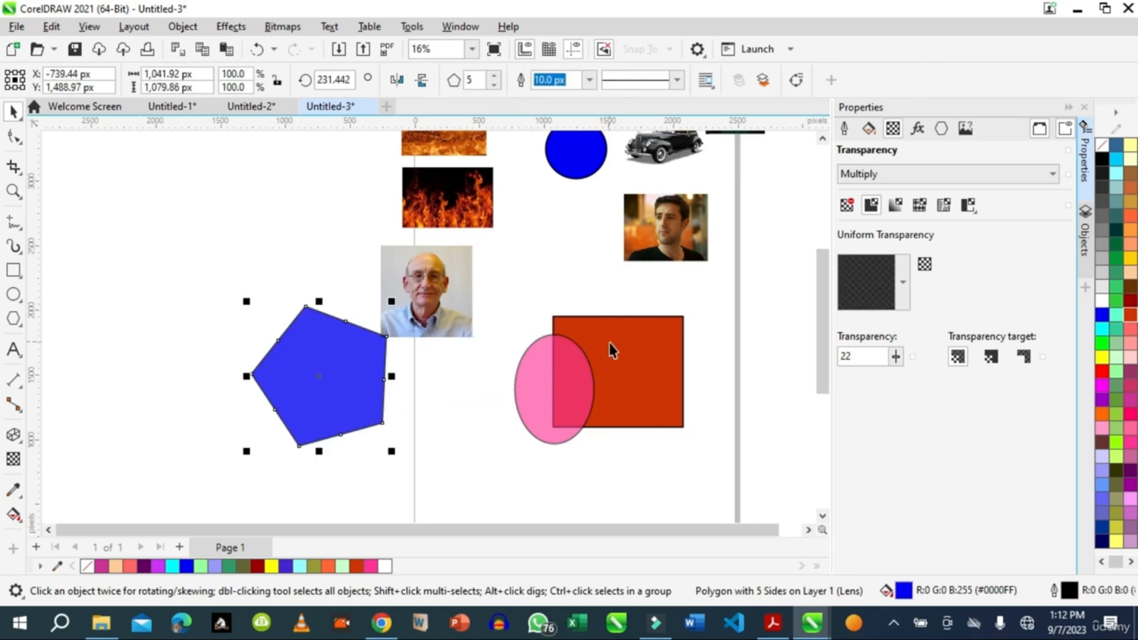
click(661, 363)
drag(554, 371, 641, 370)
drag(572, 403, 244, 408)
- Enlarge and reposition the older man's portrait in the cleared space, and move the pentagon farther away from it
drag(451, 335, 626, 434)
drag(563, 361, 529, 356)
drag(348, 394, 299, 322)
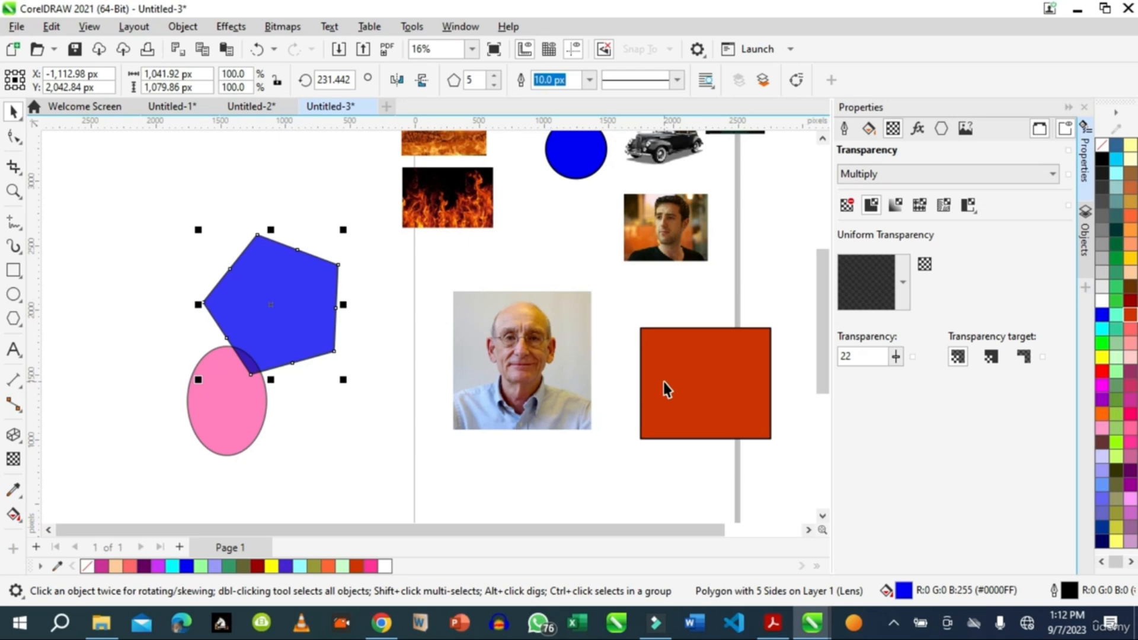
- Draw a rectangle about 1629 x 1649 px covering the older man's portrait and fill it with dark pink #CC3366
click(13, 270)
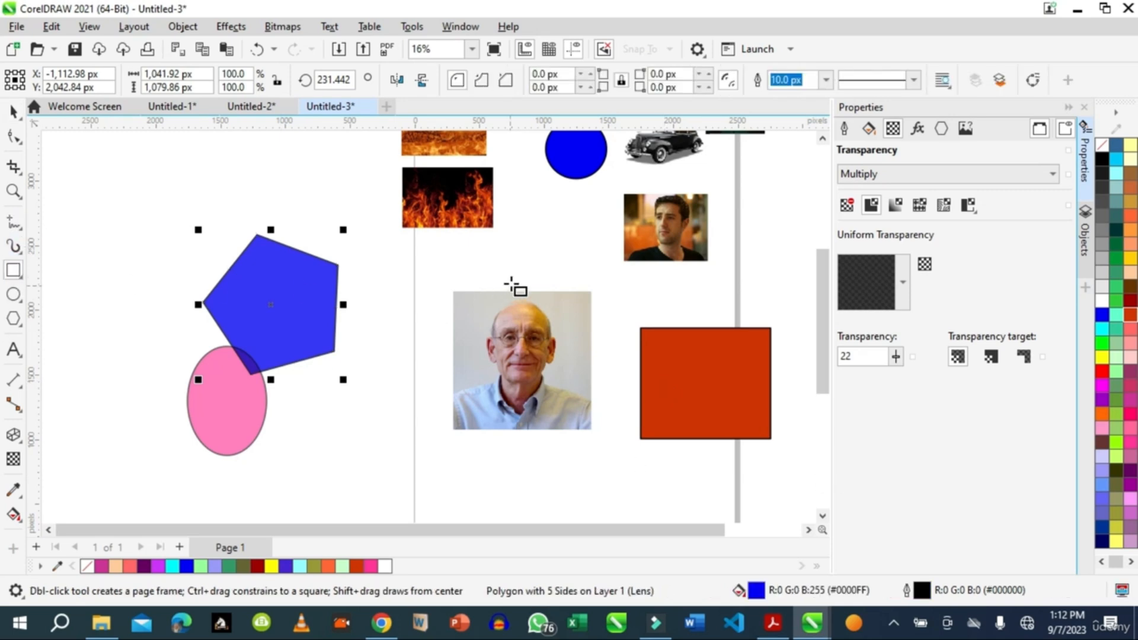
drag(423, 262, 634, 475)
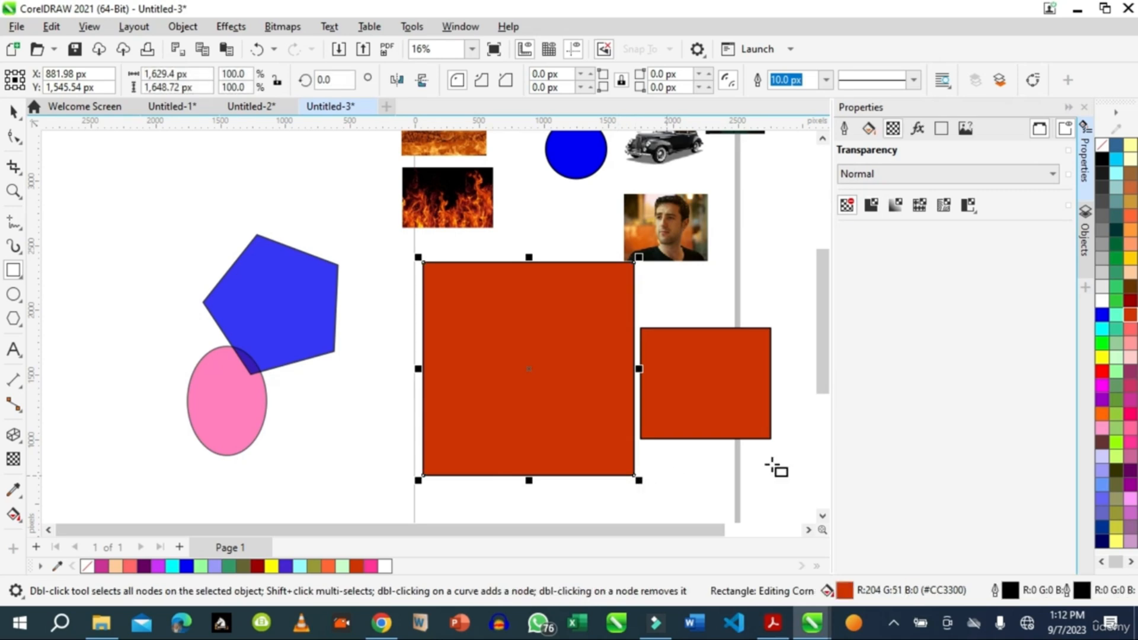
click(1131, 387)
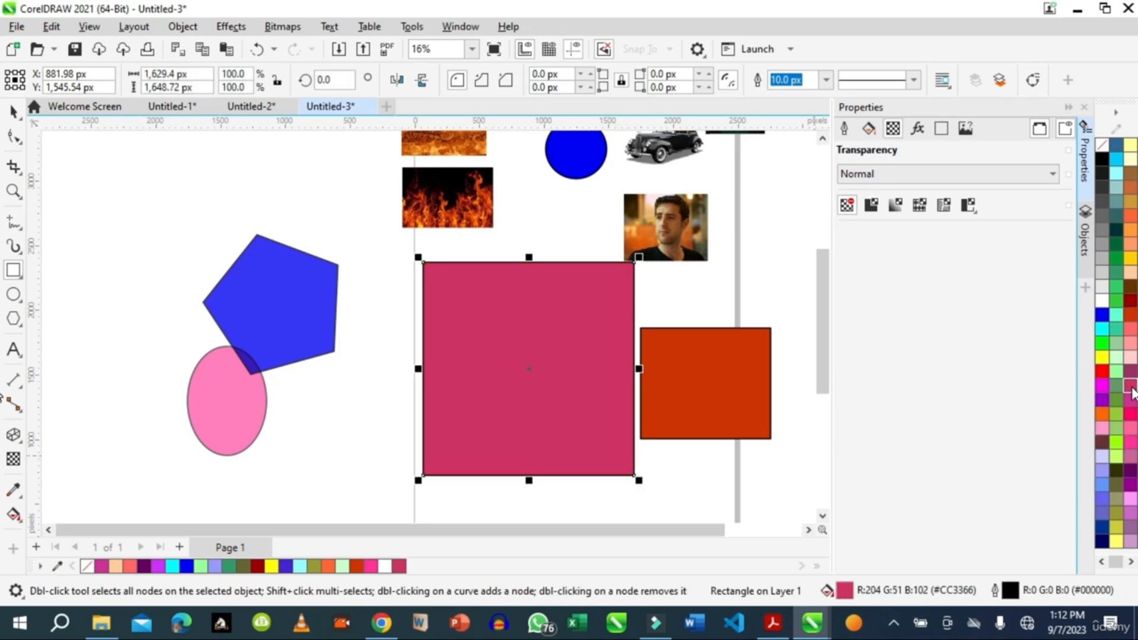
- Apply a horizontal fountain transparency to the dark pink rectangle, fading from its centre to just past its edge beside the orange-red rectangle
click(13, 459)
drag(529, 364, 569, 364)
drag(828, 425, 649, 370)
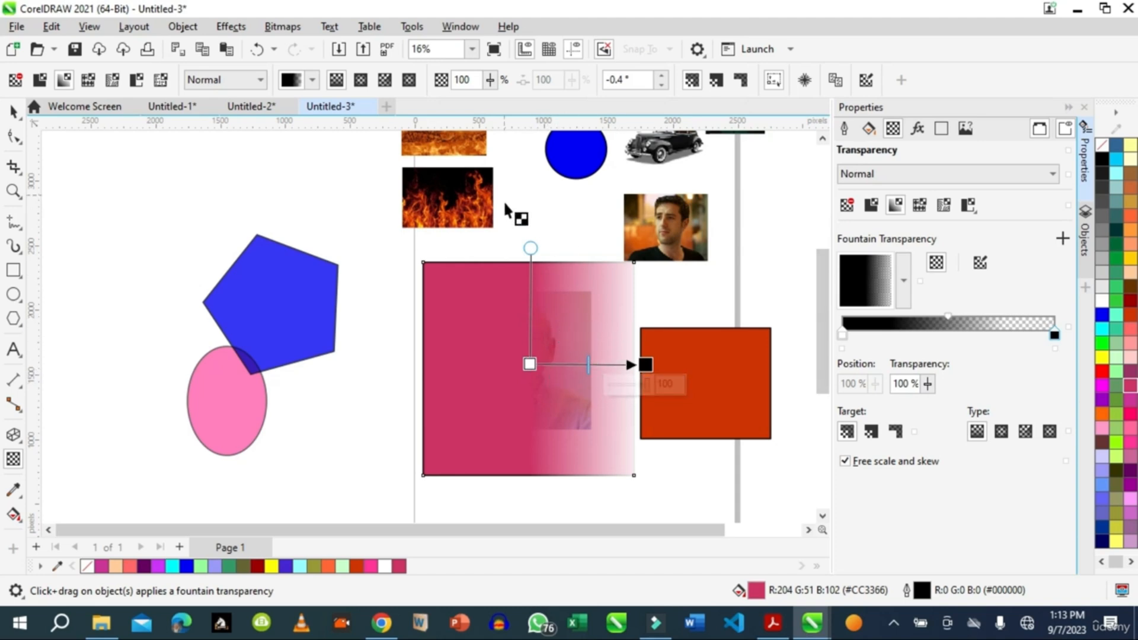
- Change the dark pink rectangle's fountain transparency to elliptical, centred on the older man's face and reaching just past the rectangle's side
click(1002, 432)
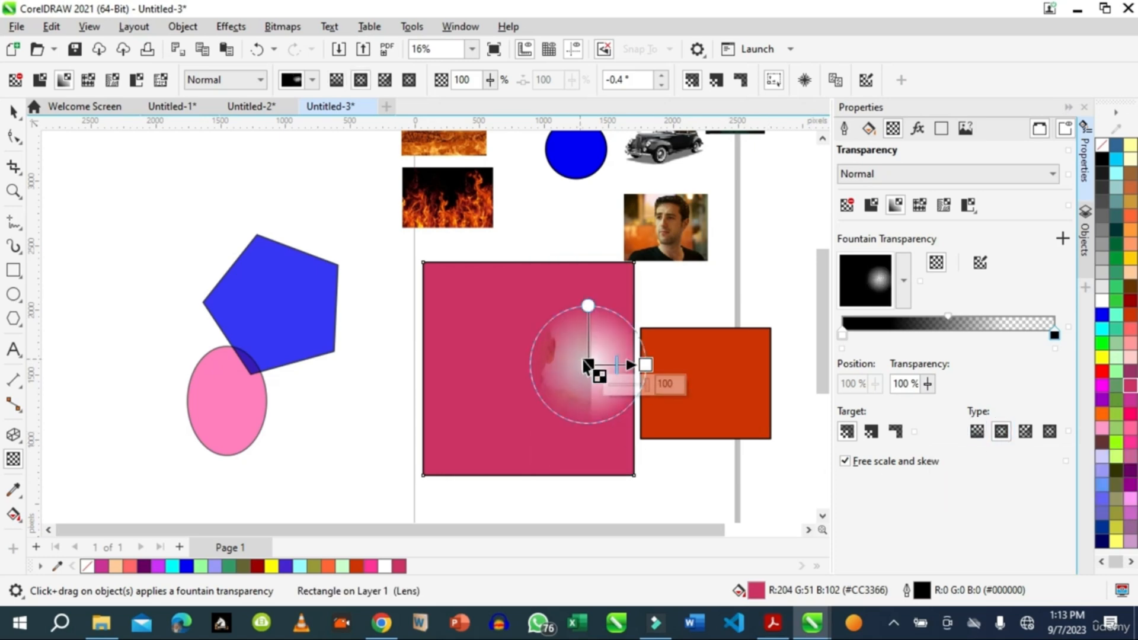
drag(586, 365, 527, 360)
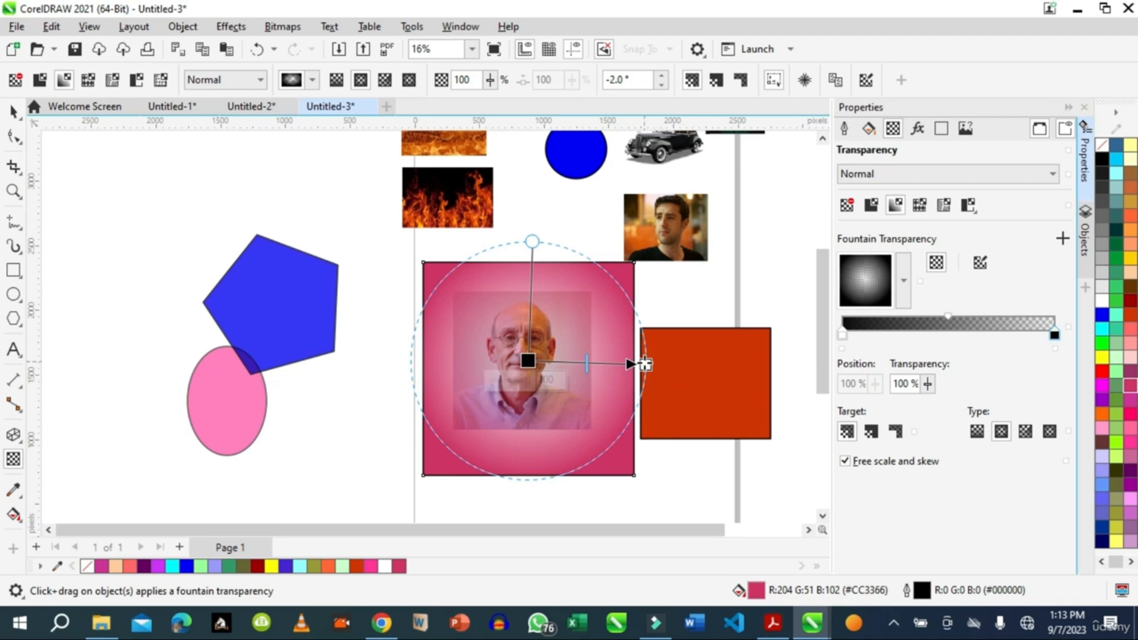
drag(645, 364, 605, 355)
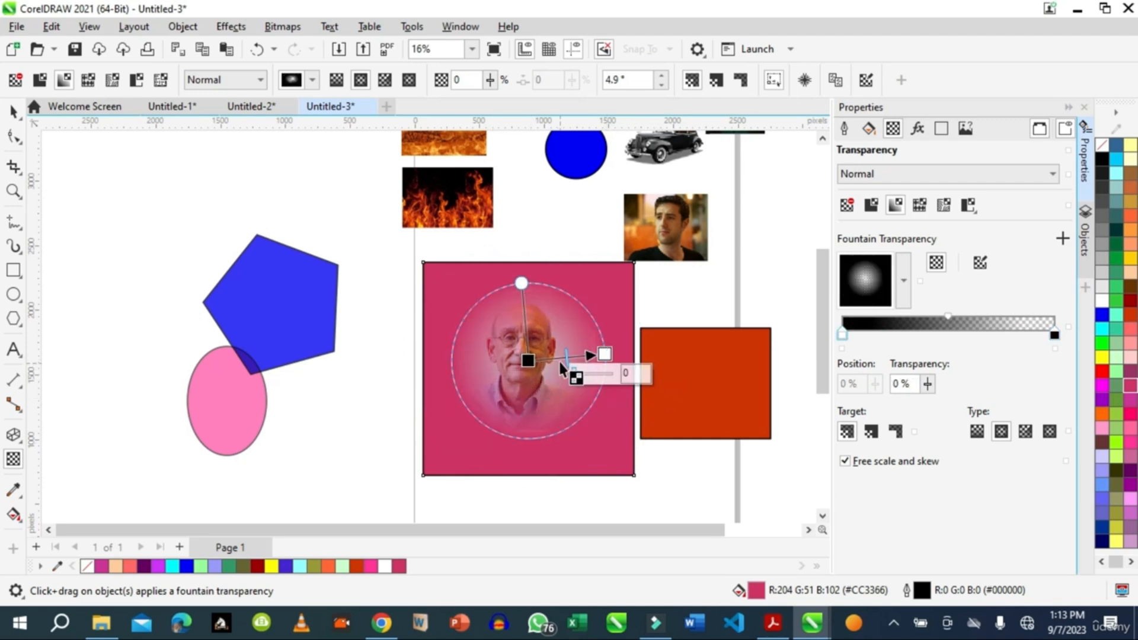
drag(604, 354, 642, 345)
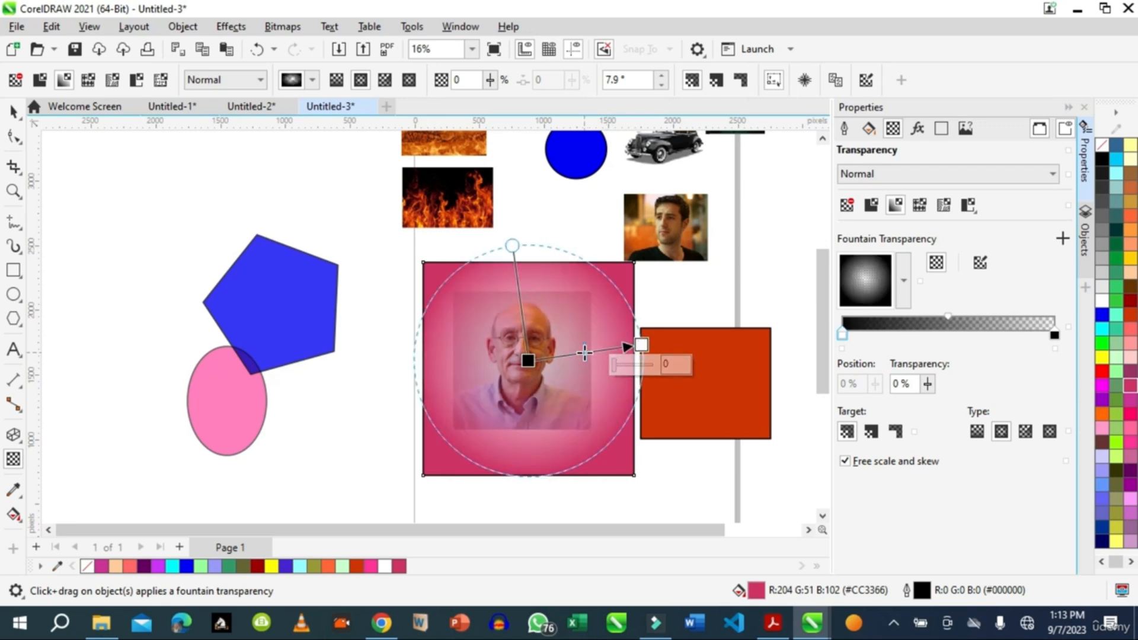
- Try different midpoint positions along the elliptical transparency, moving it outward and back to vary how much of the portrait shows through
click(605, 351)
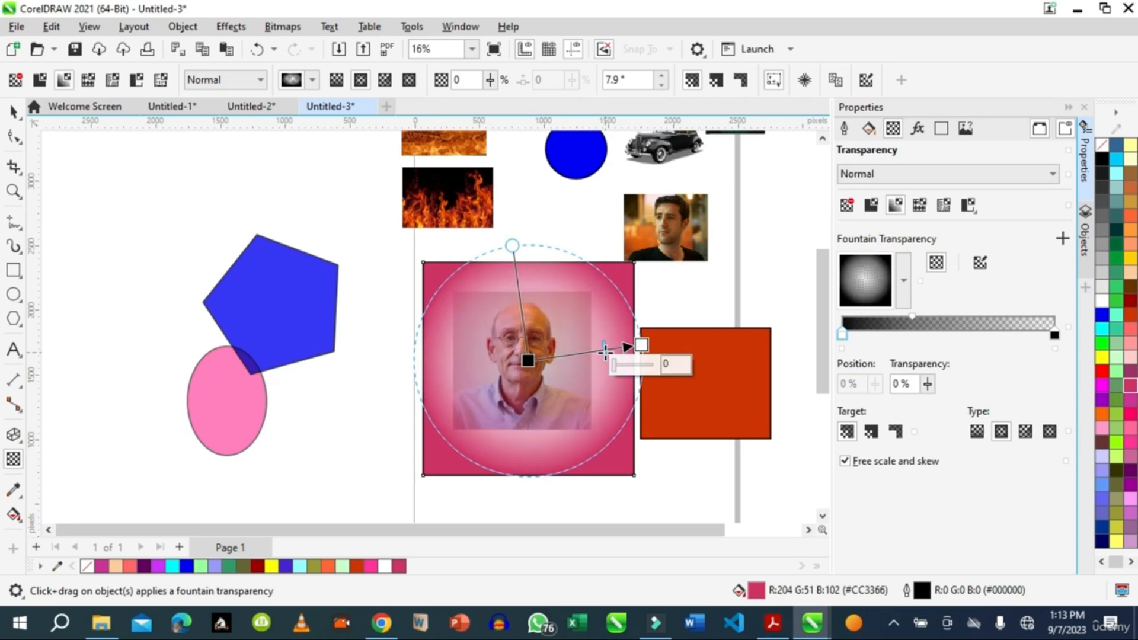
click(576, 359)
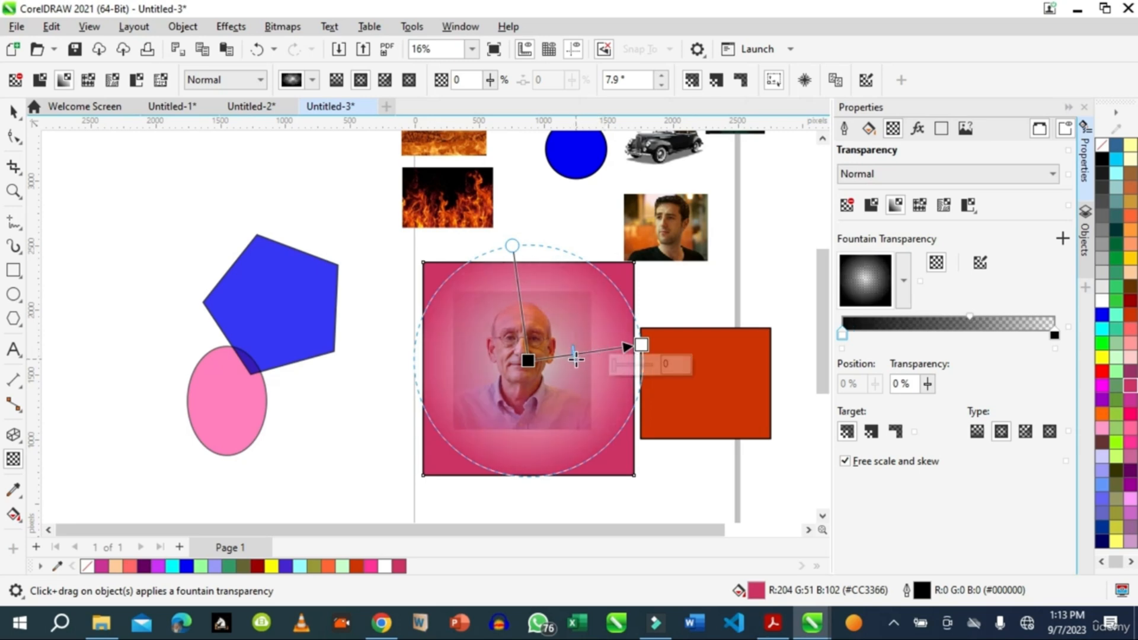
click(616, 354)
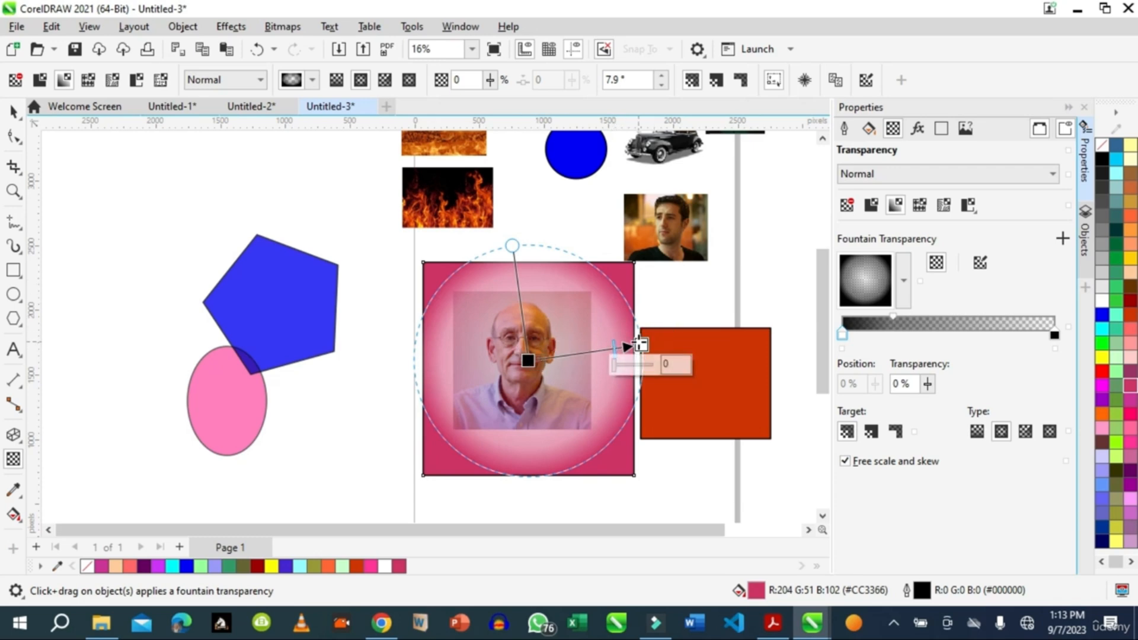
click(574, 356)
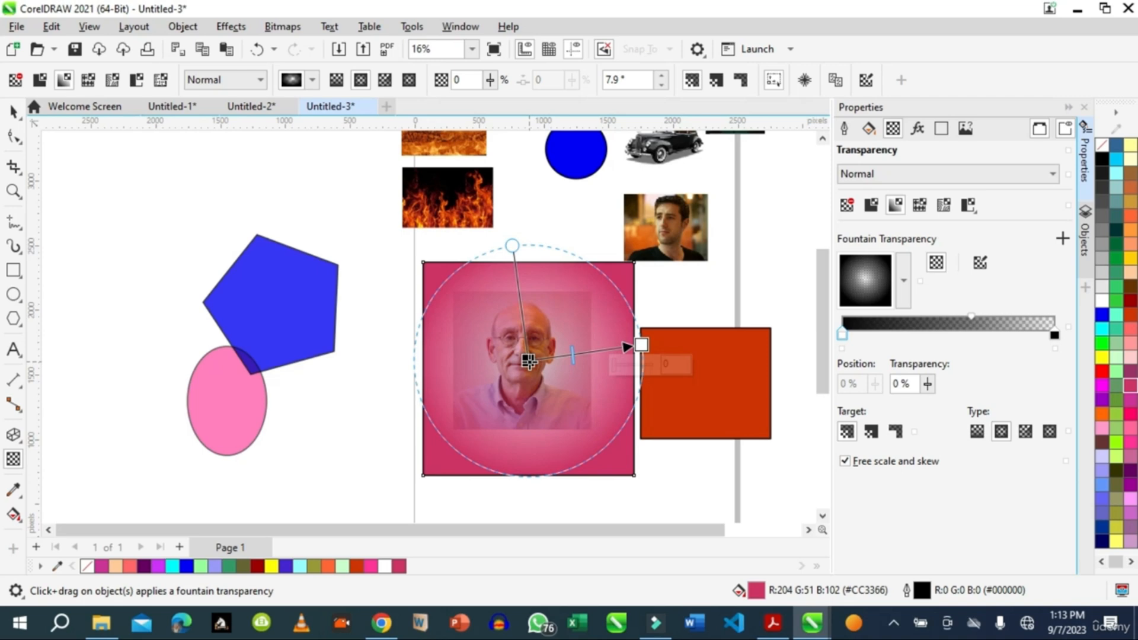
- Enlarge the elliptical transparency beyond the rectangle, shrink it back to the rectangle's edge, and readjust its midpoint
drag(641, 345, 743, 320)
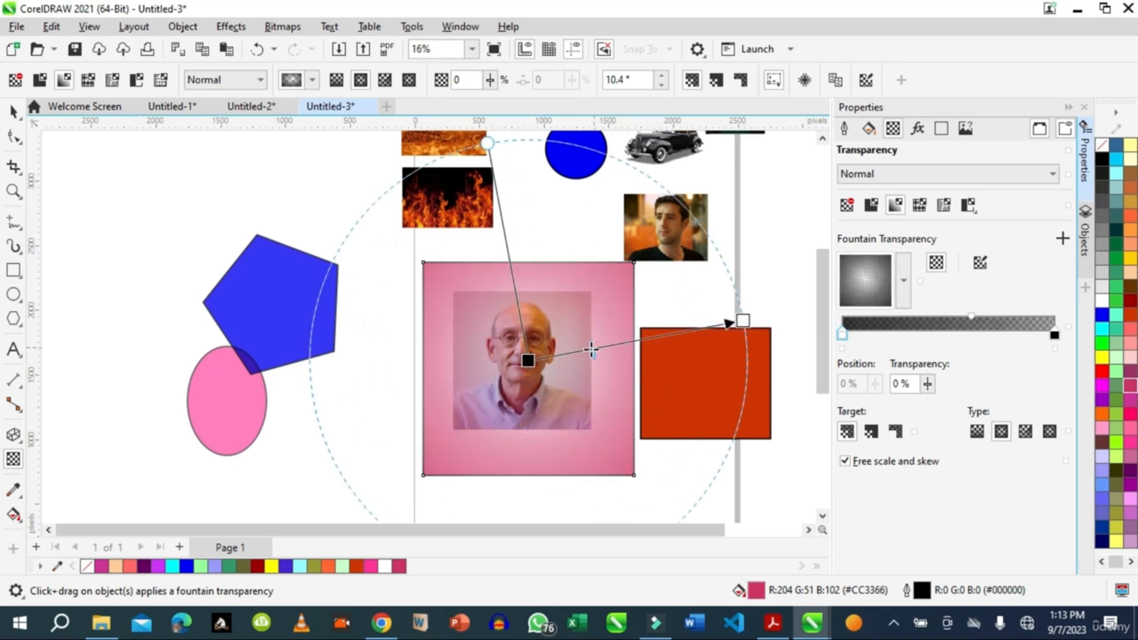
drag(580, 354, 574, 352)
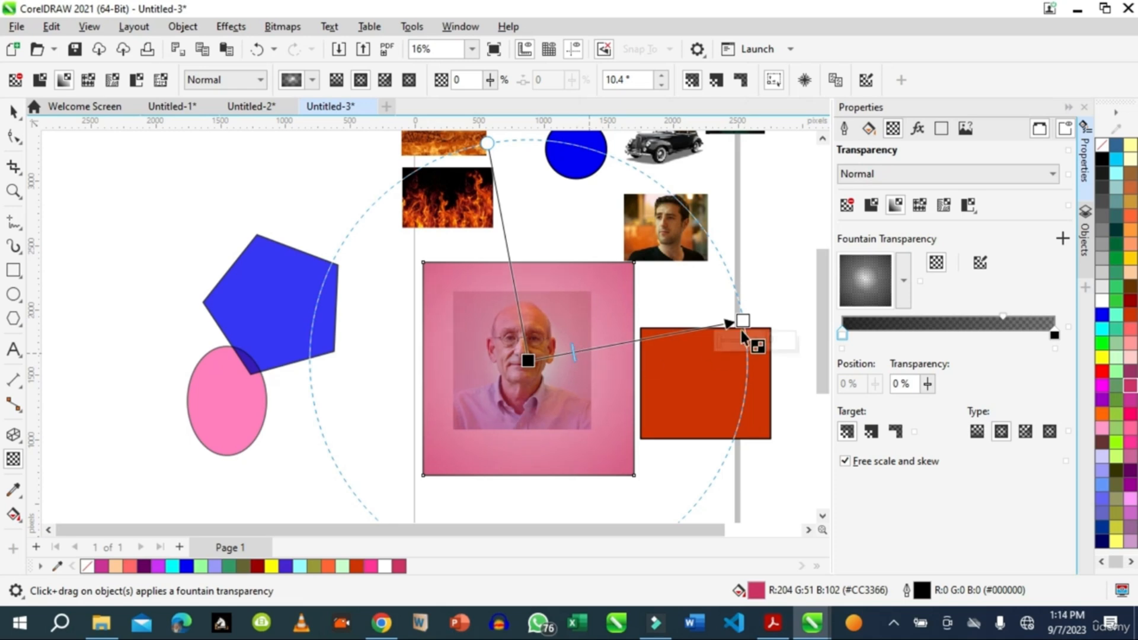
drag(738, 320, 634, 347)
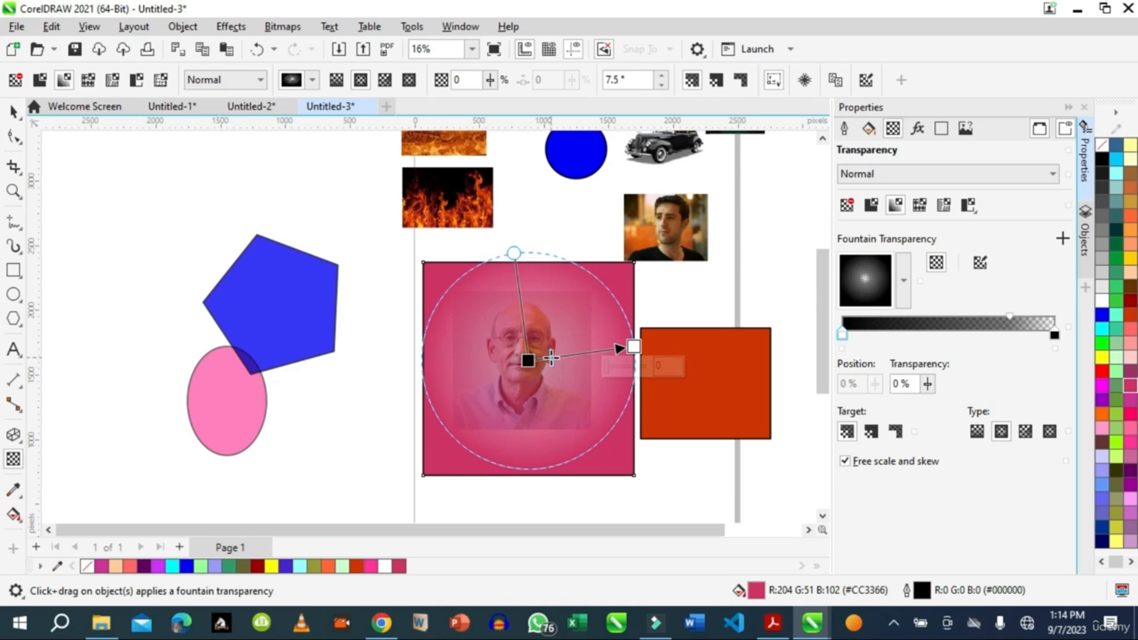
click(580, 356)
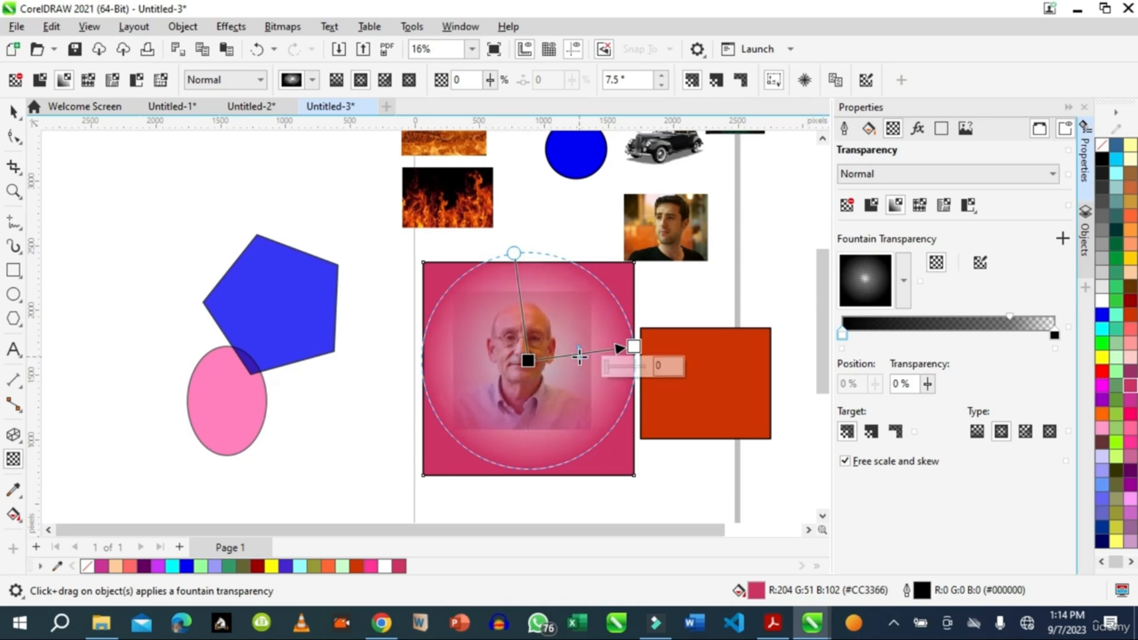
- Try conical, diagonal and Copper Reflective Bar1 preset transparencies on the dark pink rectangle, ending with an elliptical one over the older man's face
click(905, 282)
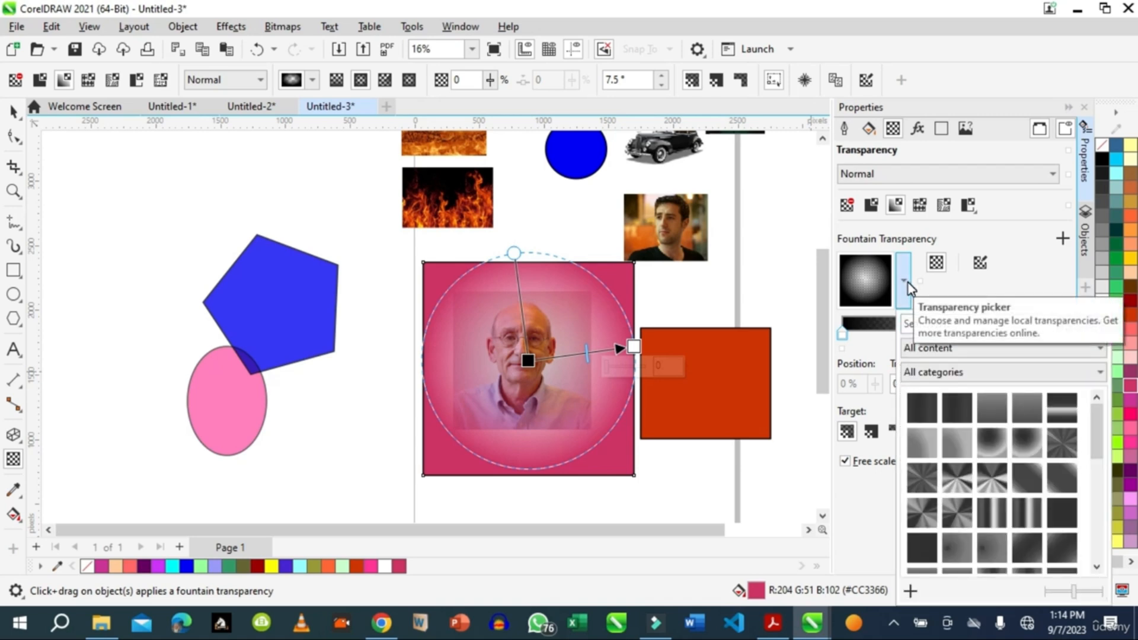
click(964, 492)
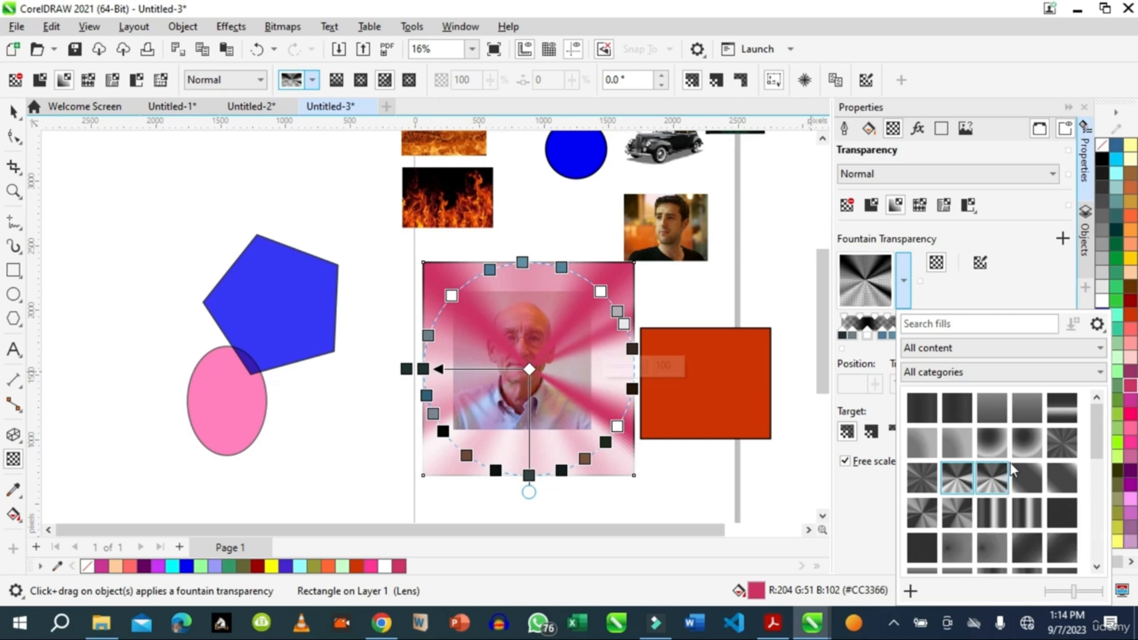
click(987, 483)
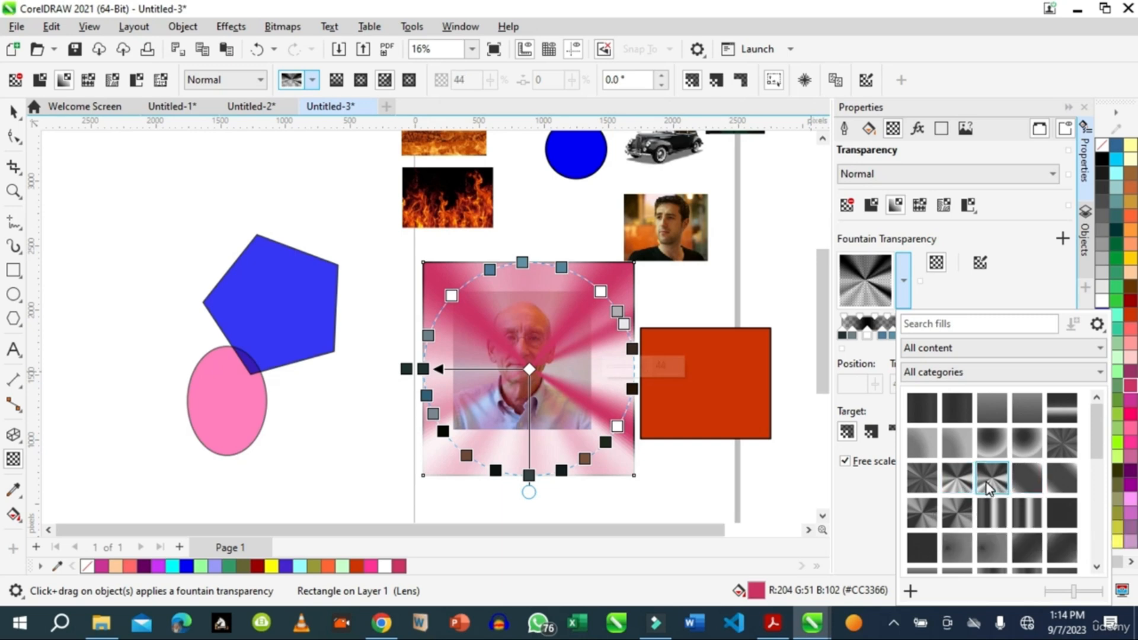
click(1027, 478)
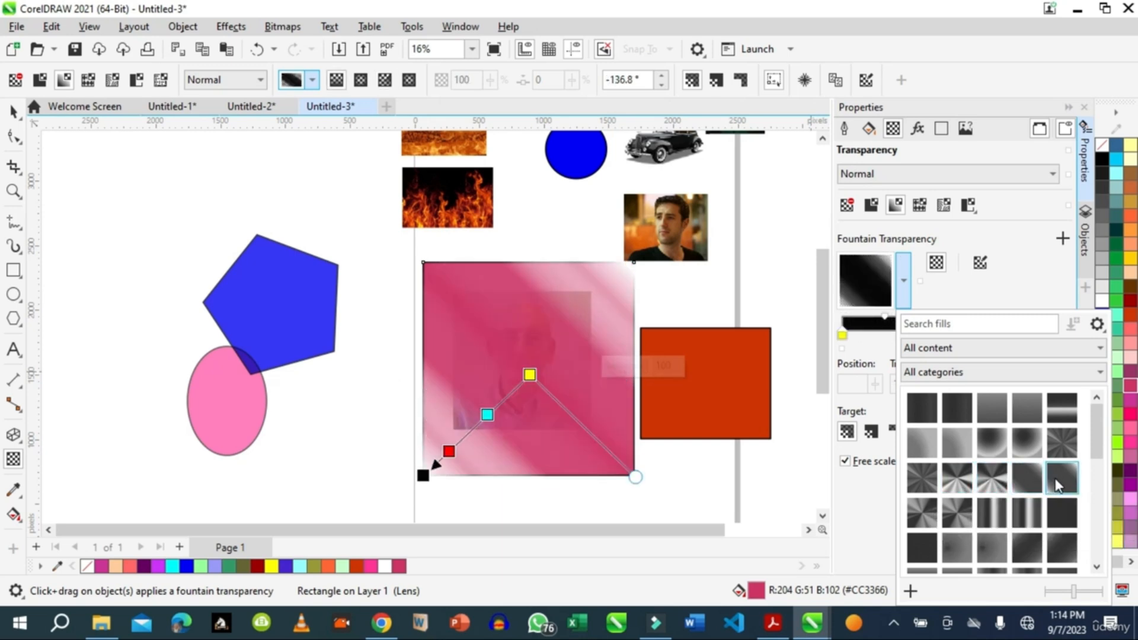
click(1038, 511)
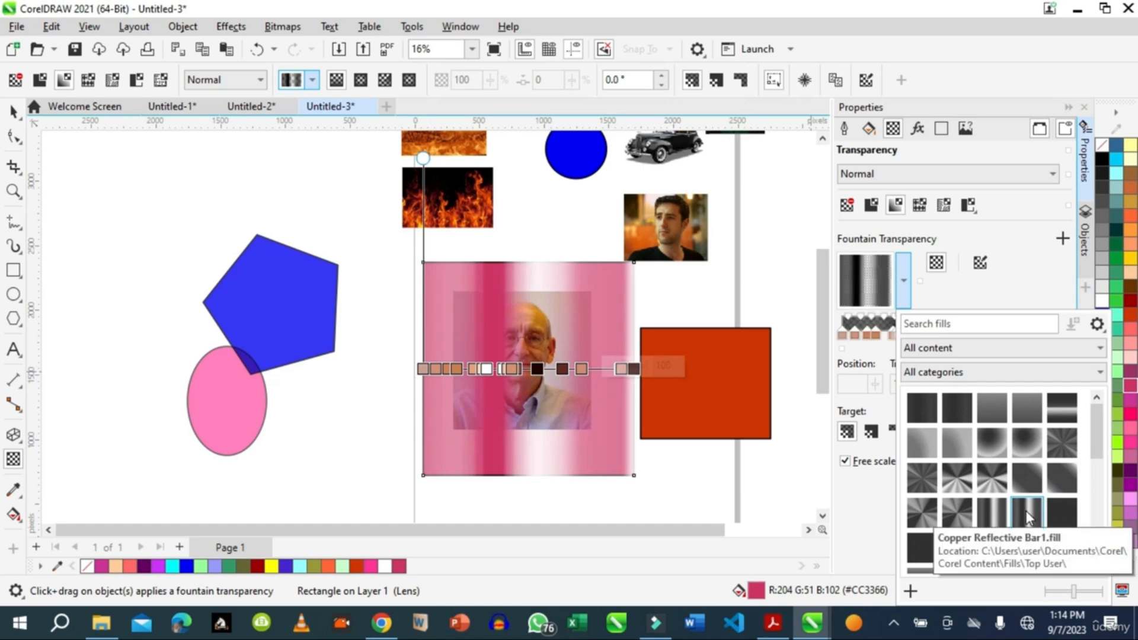
click(954, 509)
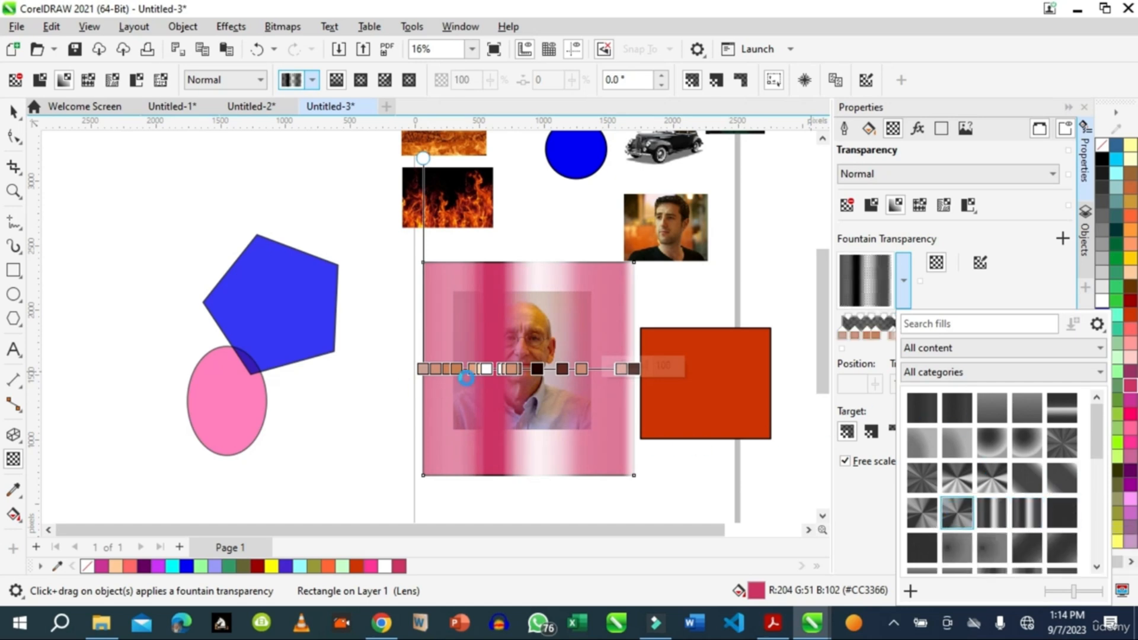
click(983, 454)
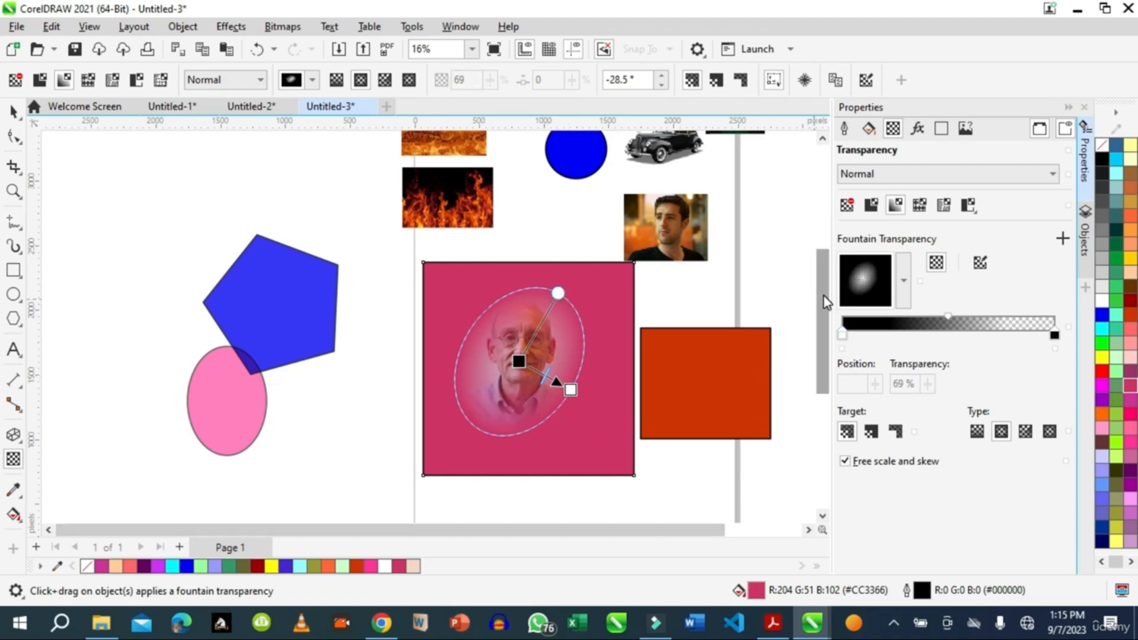
- Redraw the dark pink rectangle's elliptical fountain transparency over the young man's portrait, and clear the selection
scroll(777, 290, up, 3)
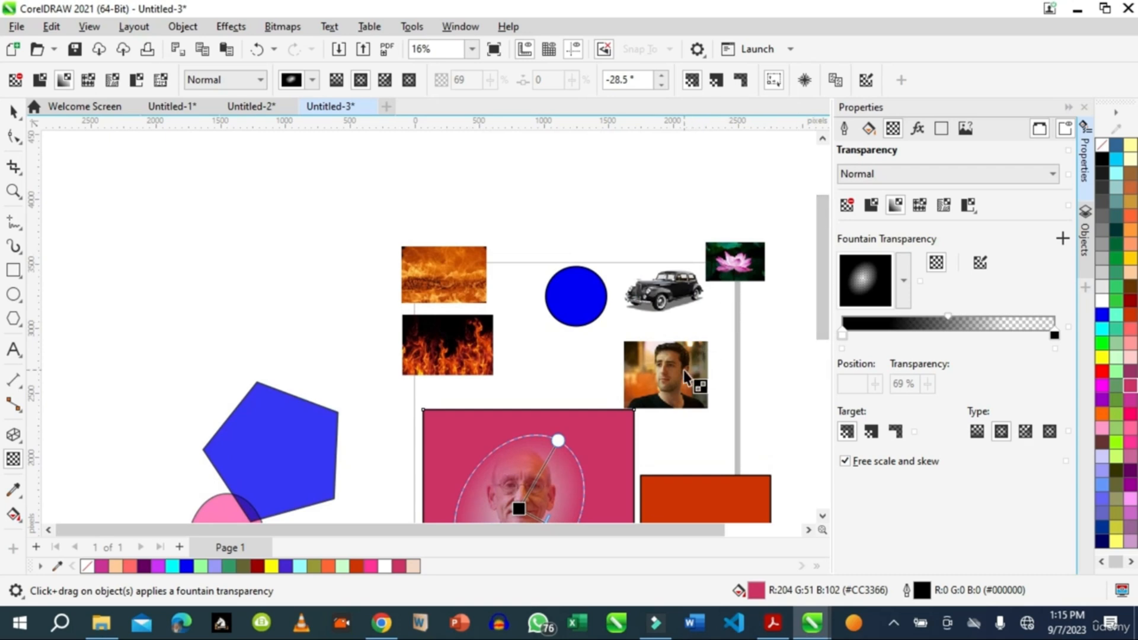
drag(686, 372, 739, 375)
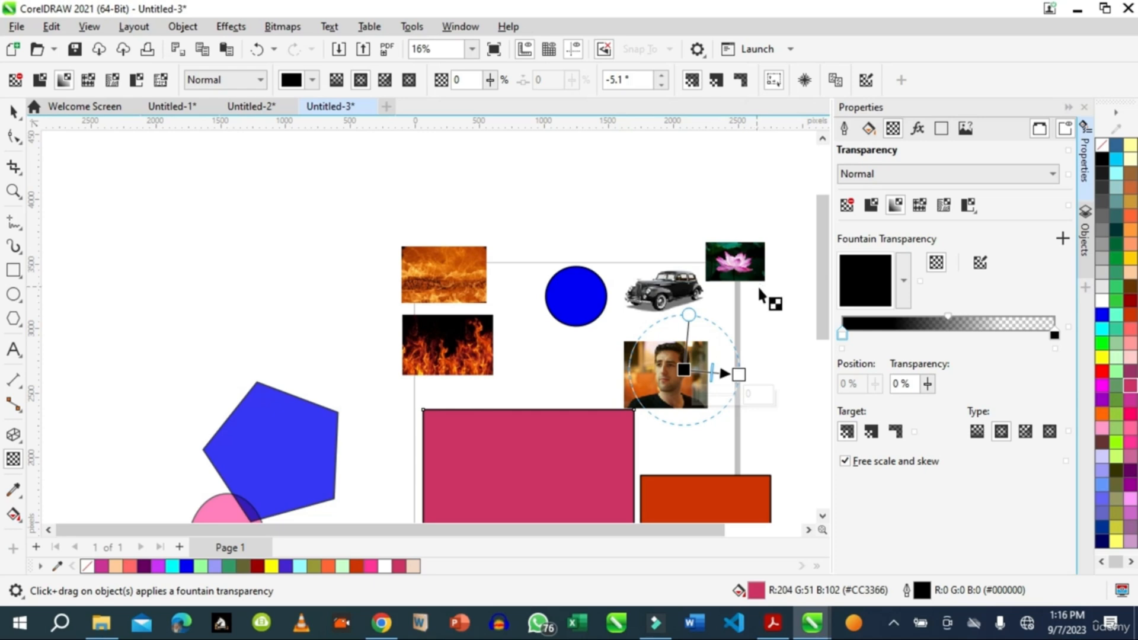
click(847, 204)
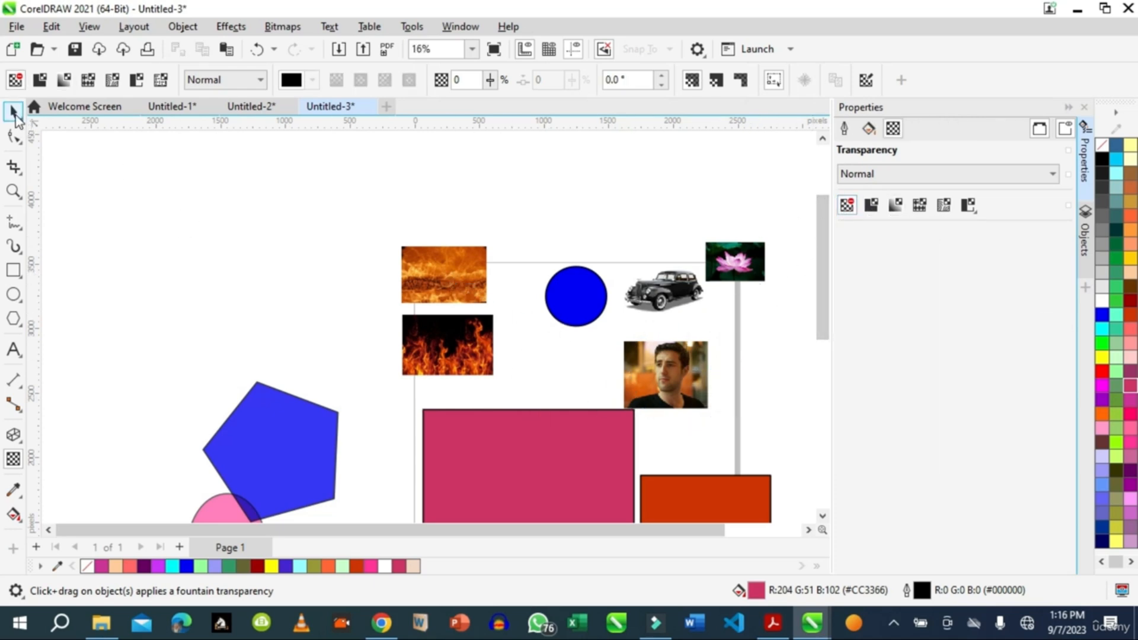
click(468, 371)
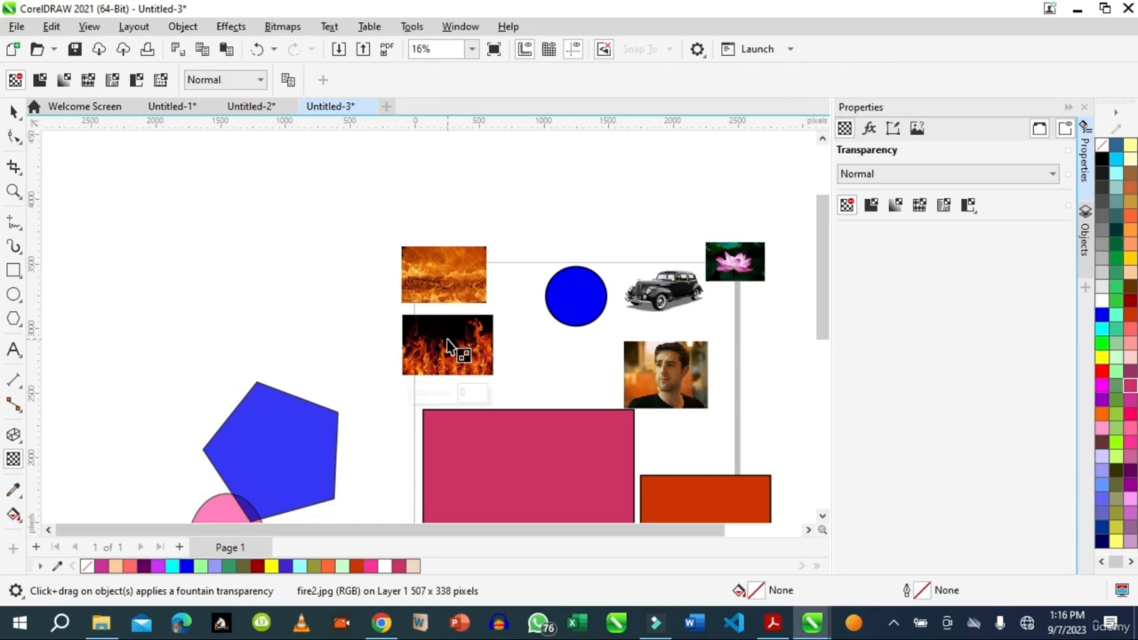
key(Escape)
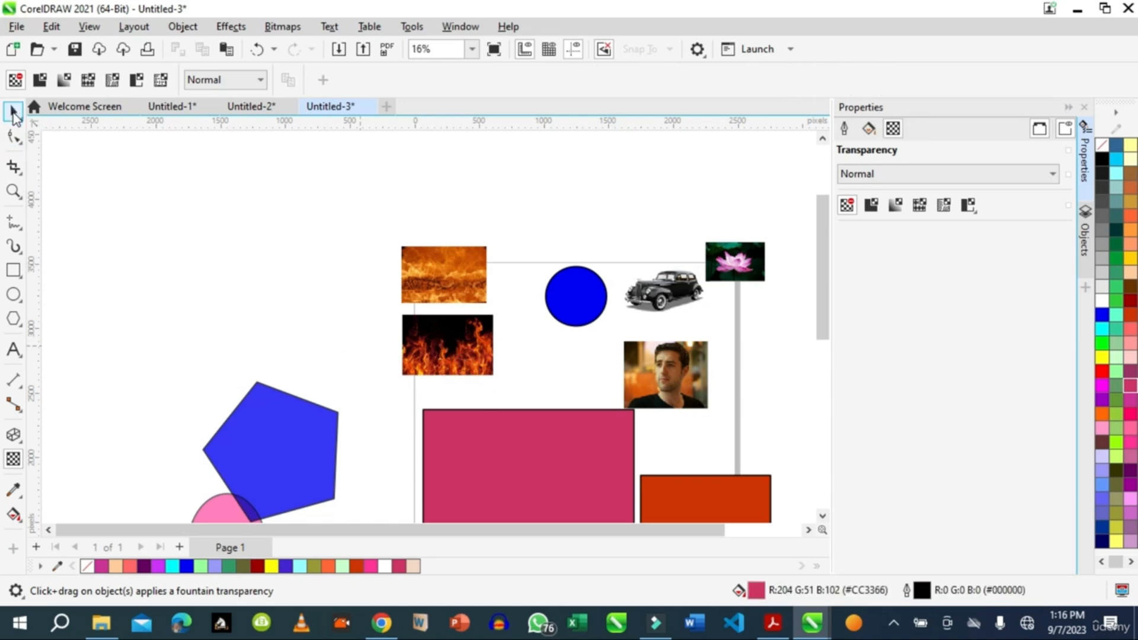
- Place the dark fire photo over the young man's portrait at about 980 x 653 px, and shrink the dark pink rectangle away from it
click(13, 111)
drag(464, 334, 754, 317)
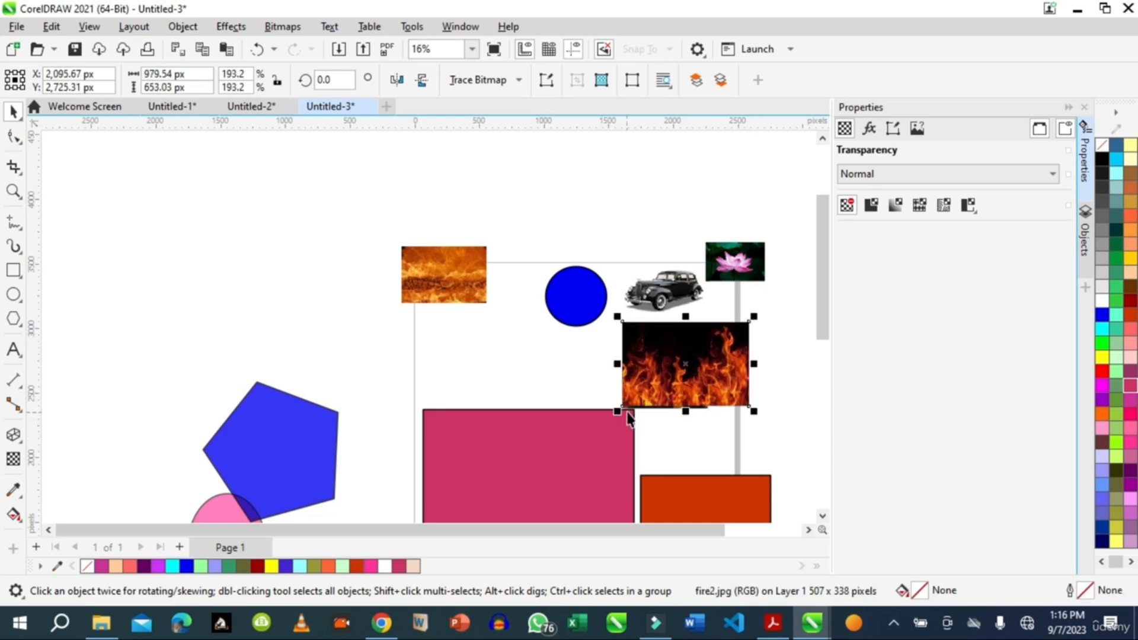
click(624, 439)
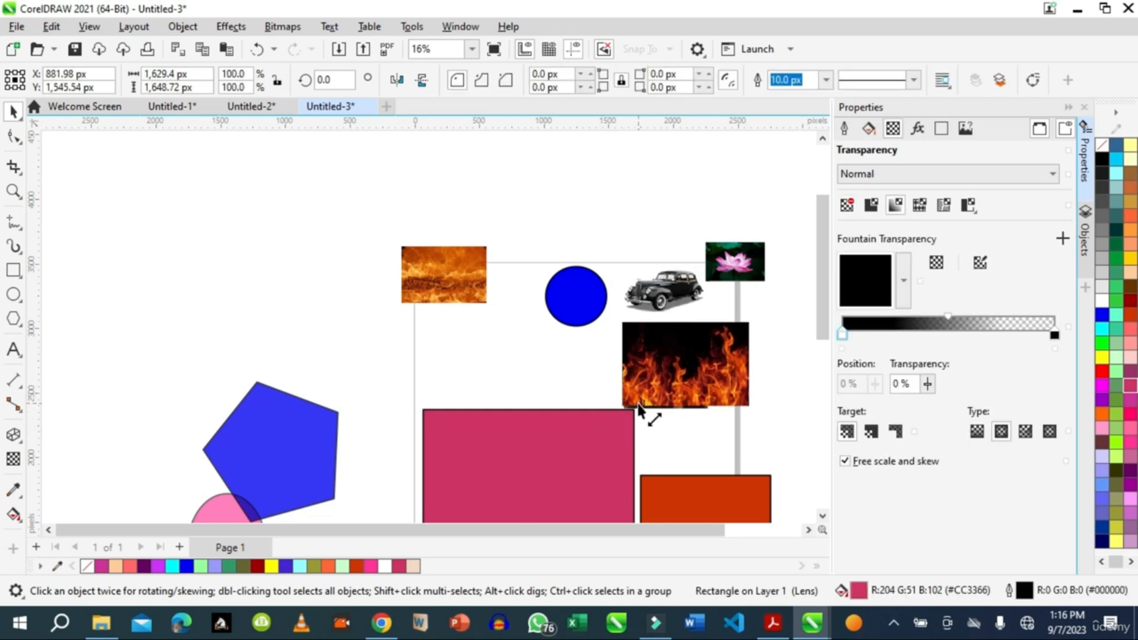
drag(642, 408, 631, 437)
click(681, 377)
drag(682, 377, 676, 384)
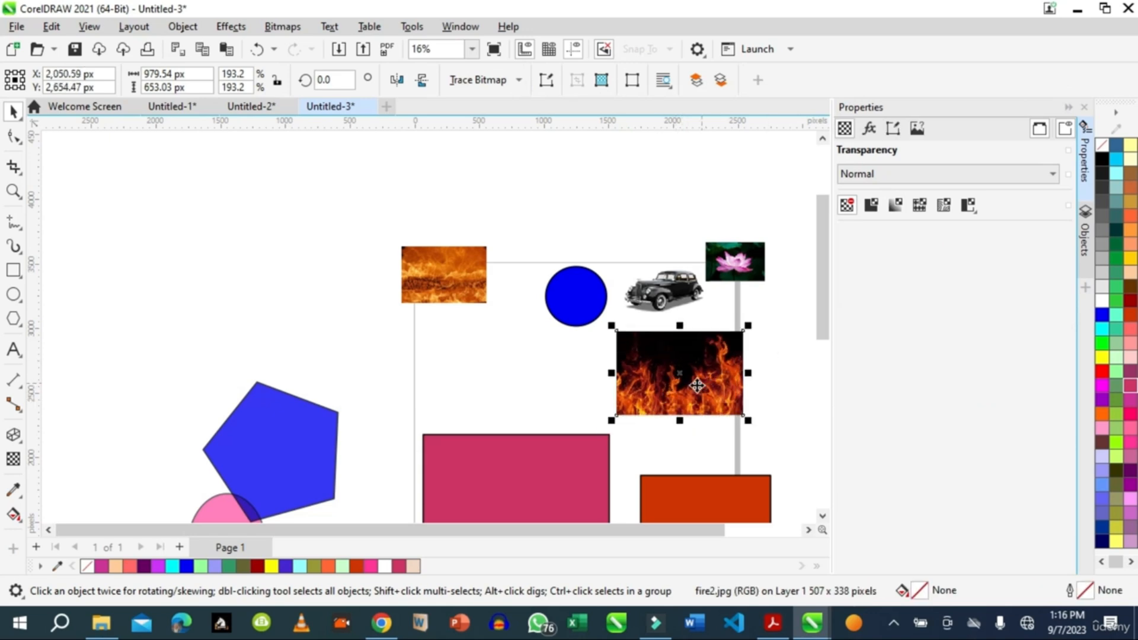
- Apply a uniform transparency of 36 to the fire photo covering the young man's portrait and inspect the blend up close
click(873, 207)
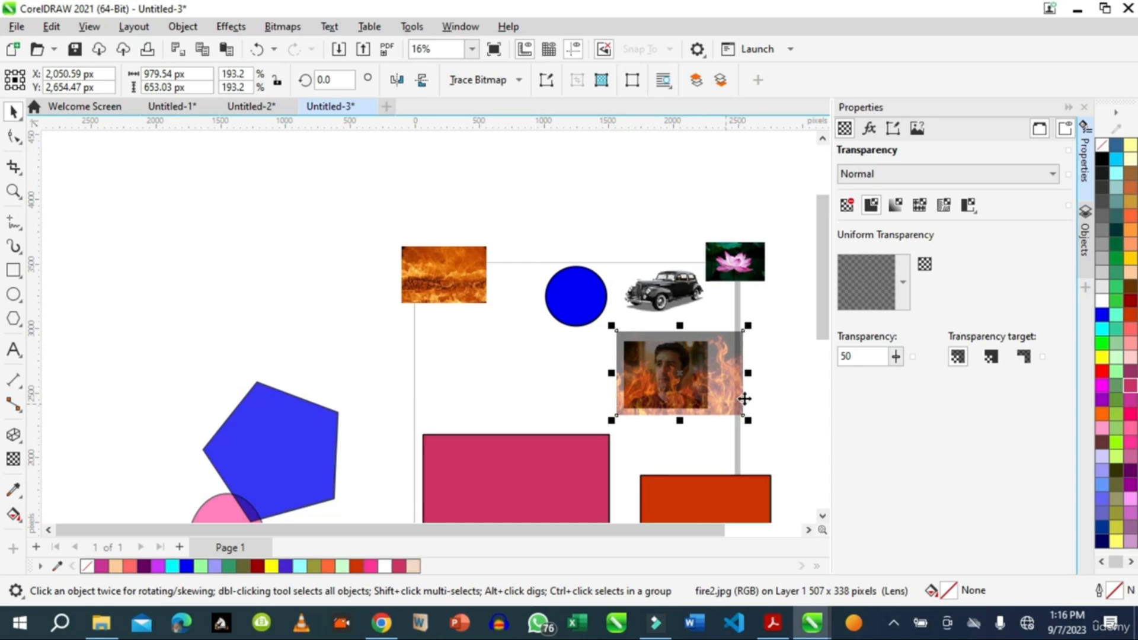
click(896, 358)
drag(894, 378, 885, 381)
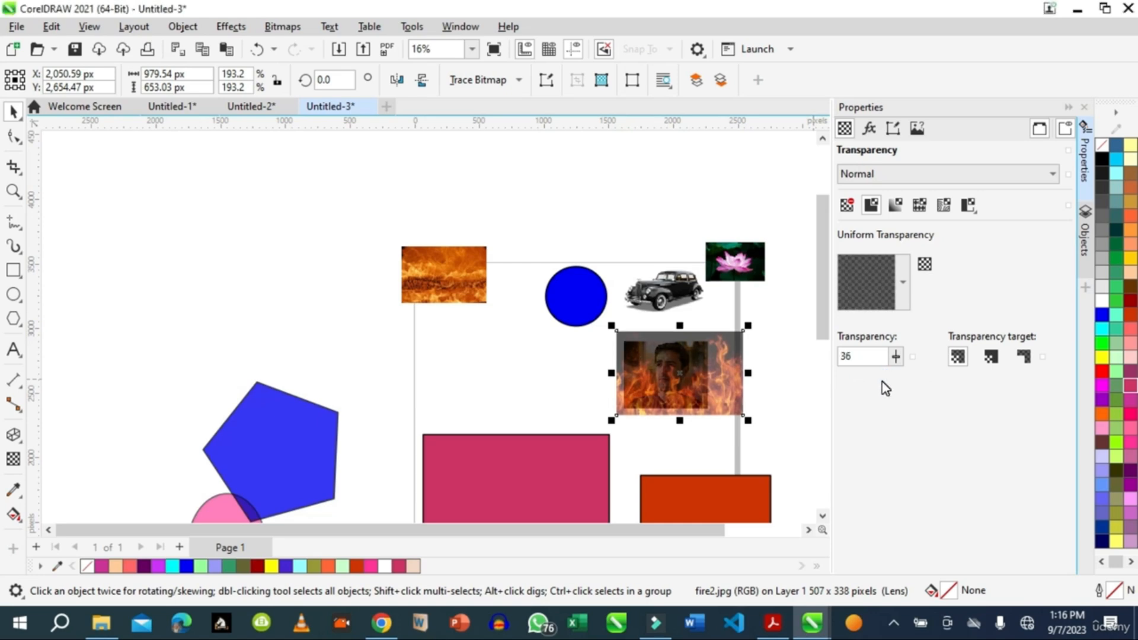
click(13, 190)
drag(605, 317, 773, 432)
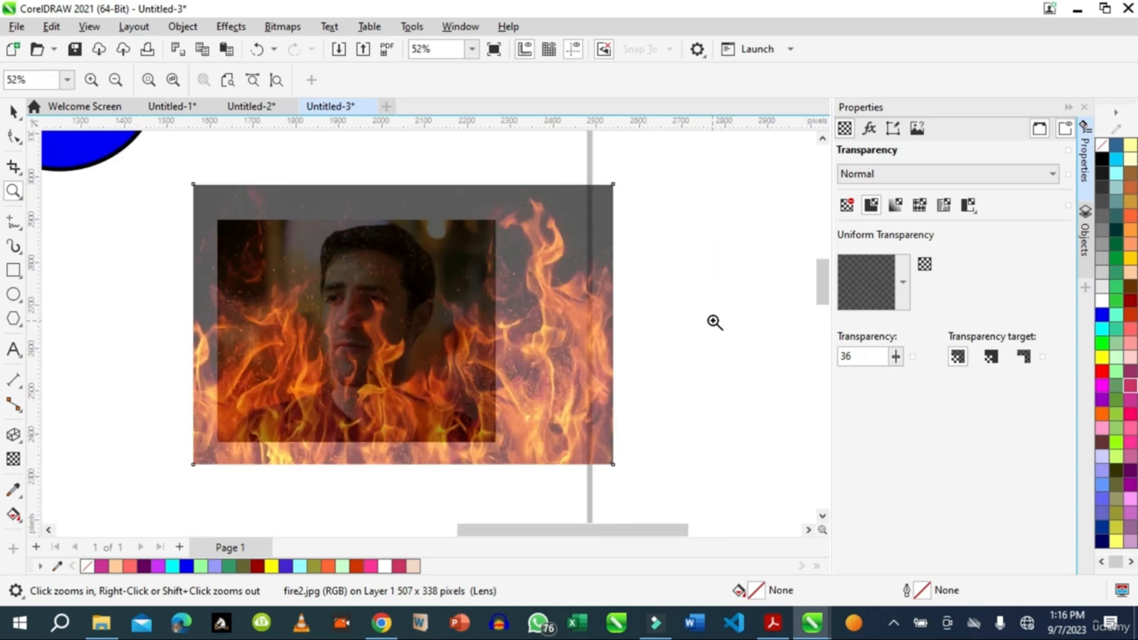
drag(608, 541, 527, 539)
- Switch to the Untitled-1 document and apply a uniform transparency of 26 to the fire.png image beside the red dress photo
click(170, 107)
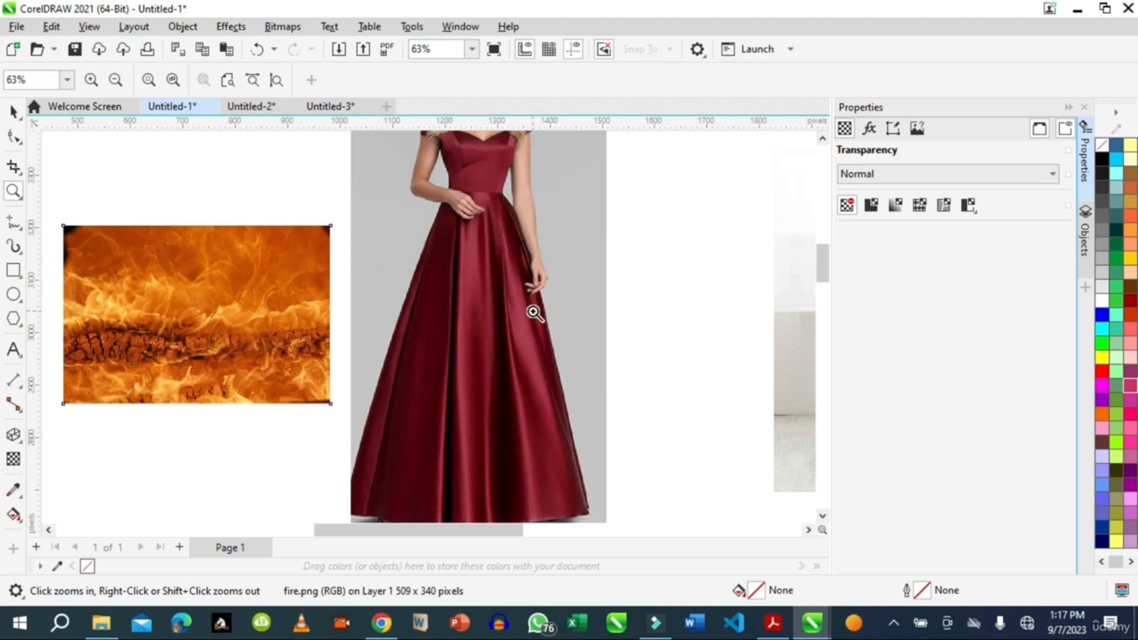
click(16, 139)
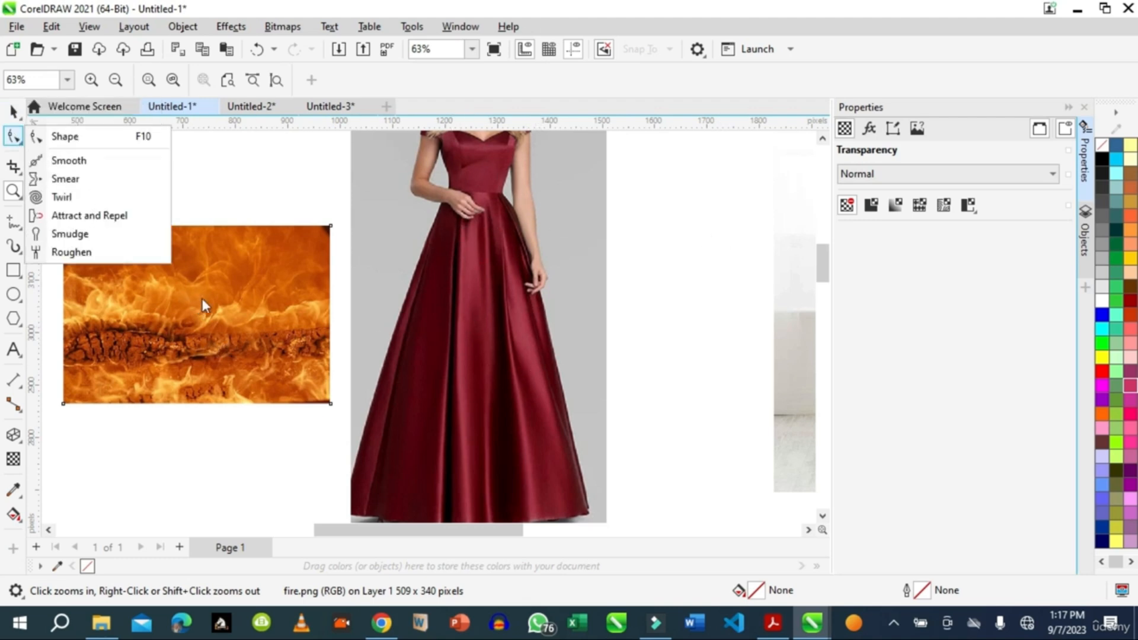
click(217, 297)
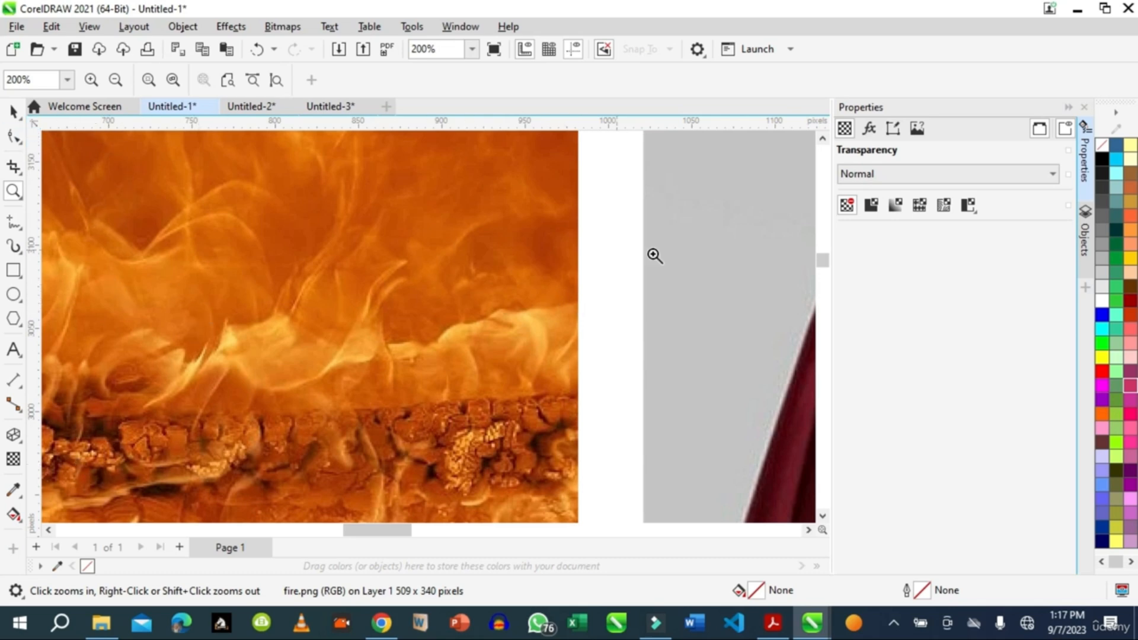
click(870, 205)
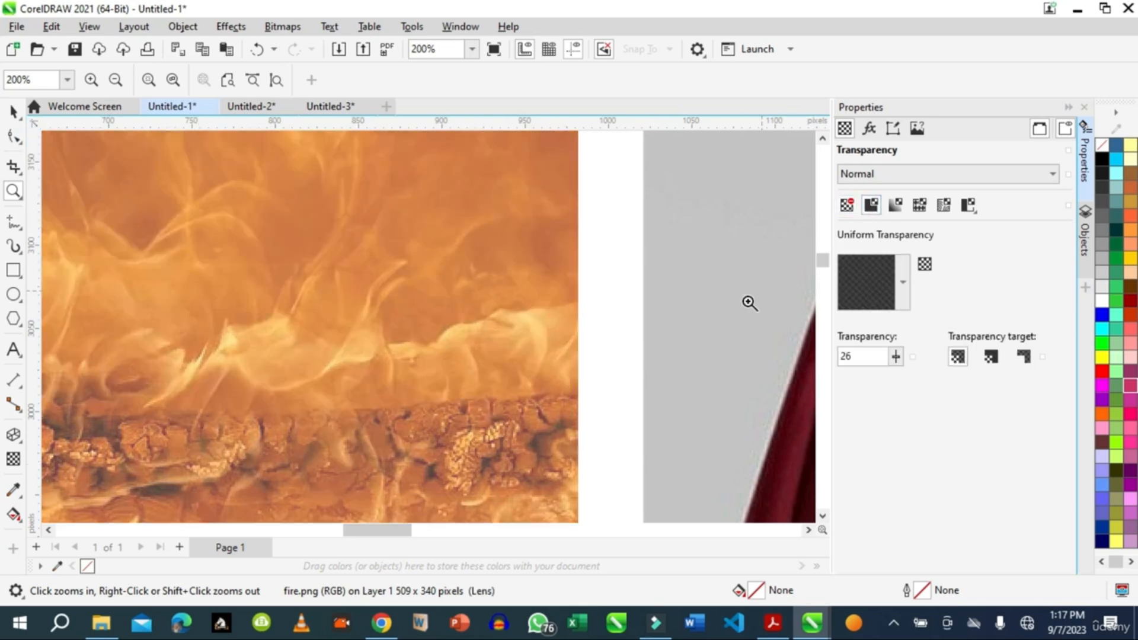
scroll(696, 383, down, 4)
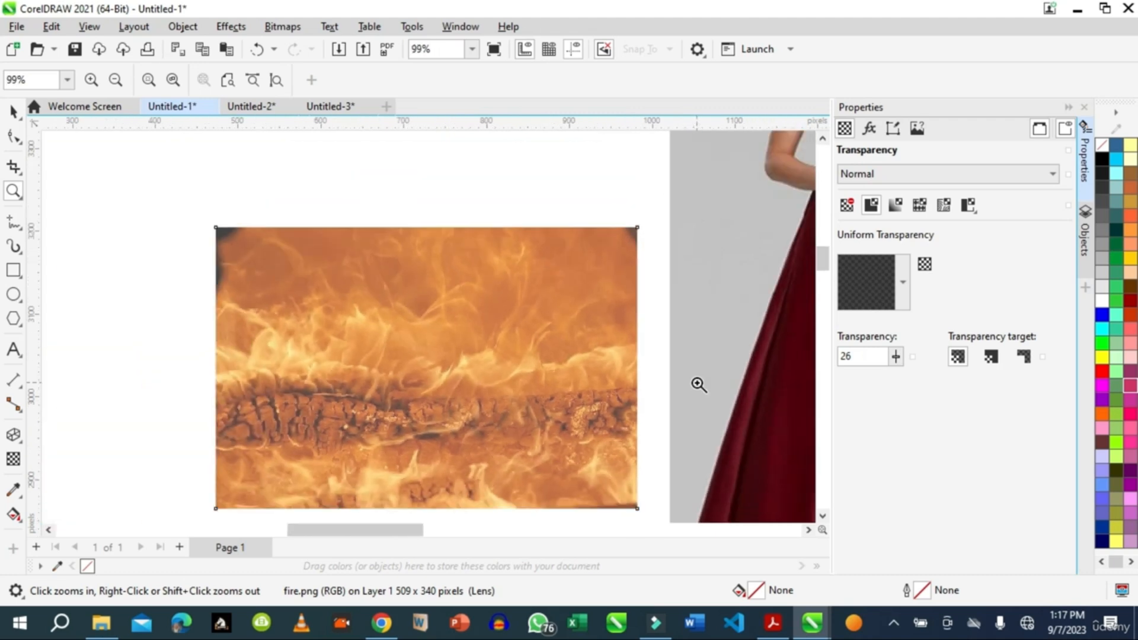
- Move the fire.png image onto the red dress photo and stretch it vertically to about 617 px high to cover the skirt
drag(385, 533, 495, 538)
click(13, 112)
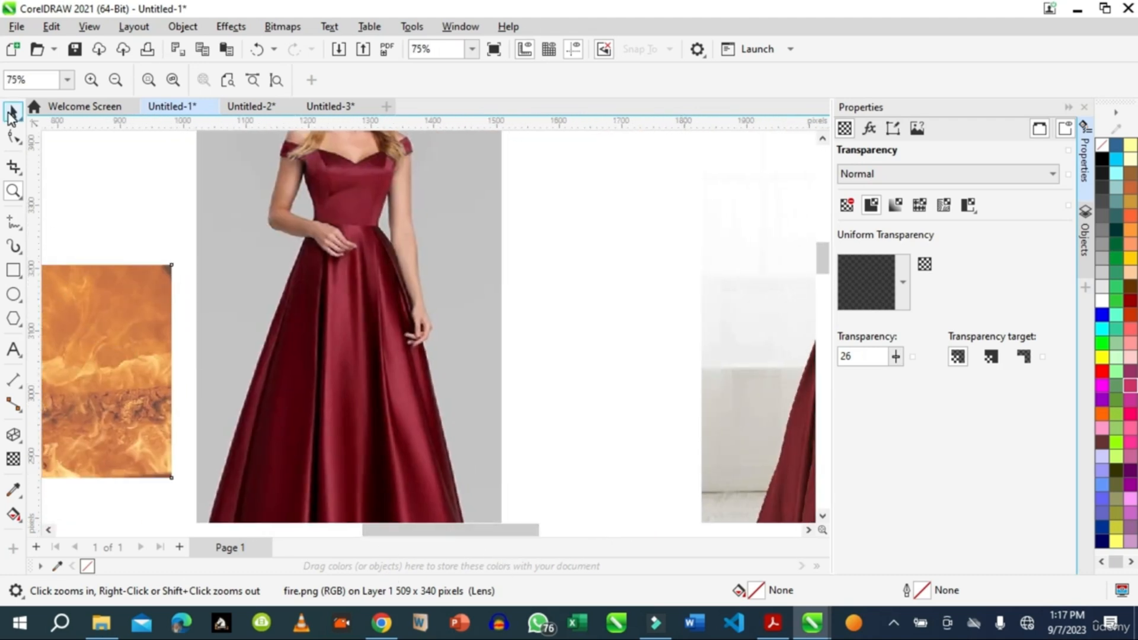
drag(76, 330, 398, 356)
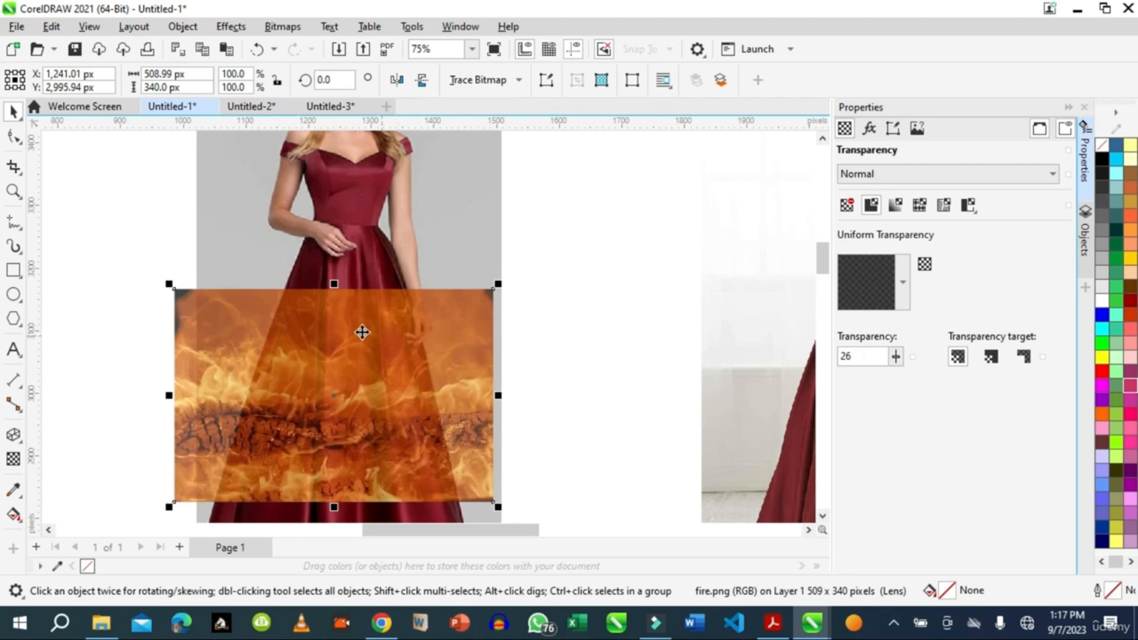
drag(335, 287, 336, 236)
scroll(823, 268, down, 3)
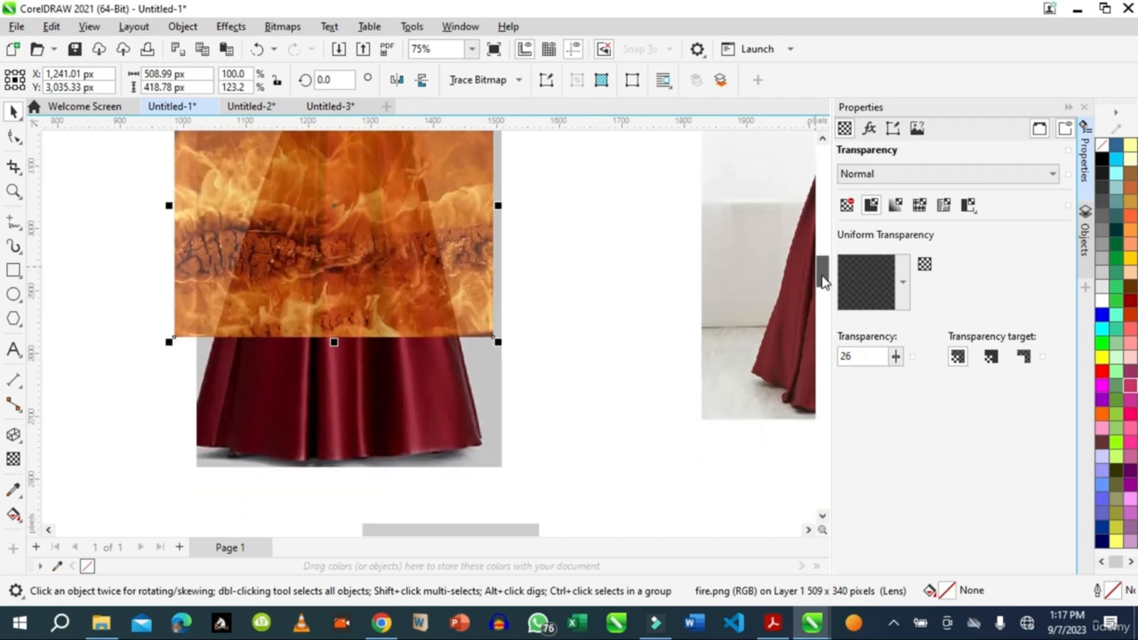
drag(334, 321, 332, 445)
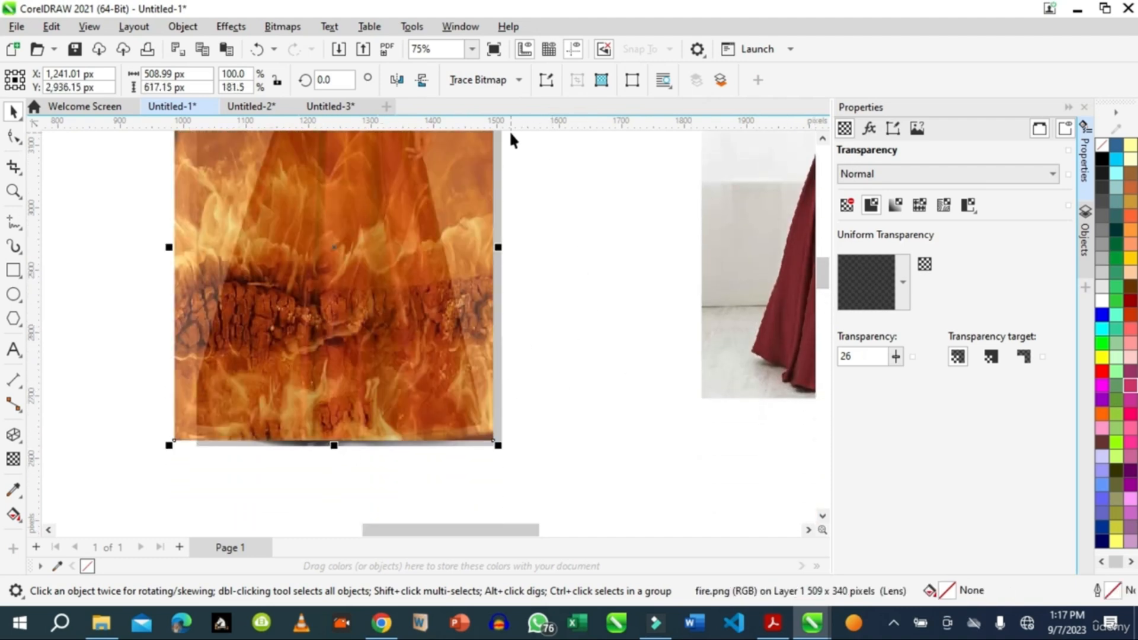
- Apply an unconstrained envelope to the fire image and pull its upper-left nodes in to the waist and left edge of the skirt
click(14, 434)
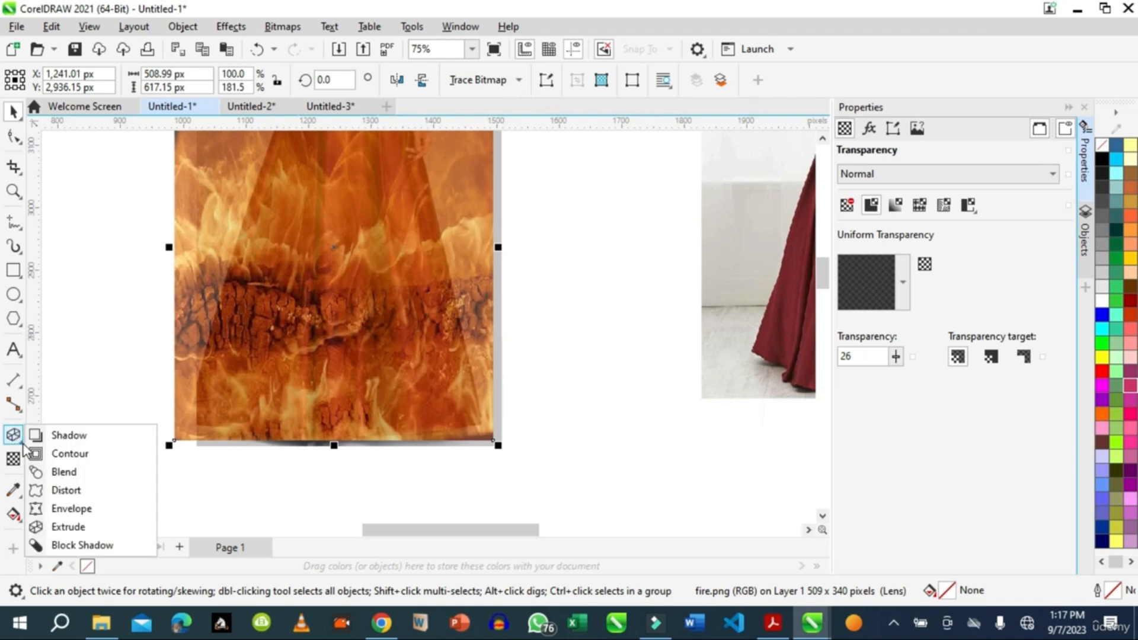
click(72, 507)
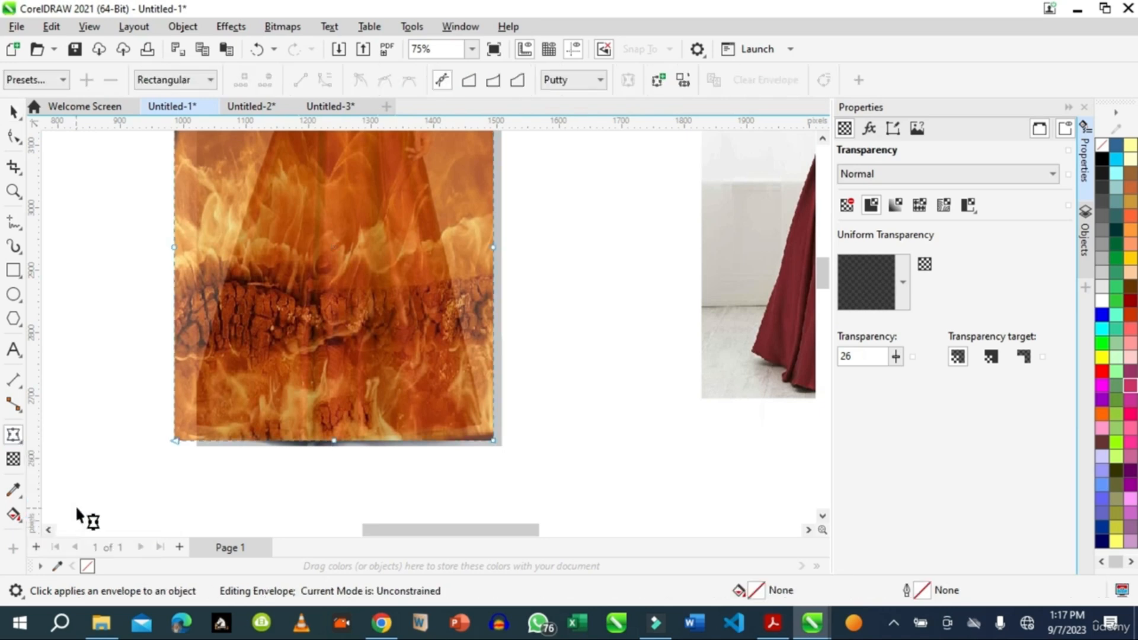
click(446, 83)
drag(823, 272, 823, 255)
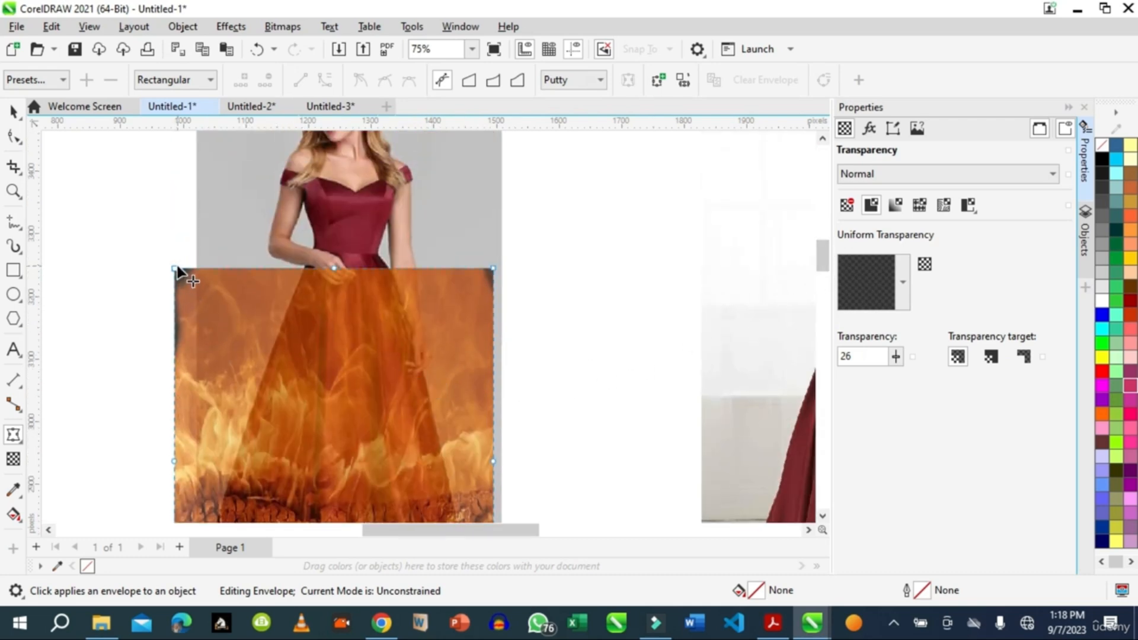
click(242, 268)
drag(176, 271, 267, 276)
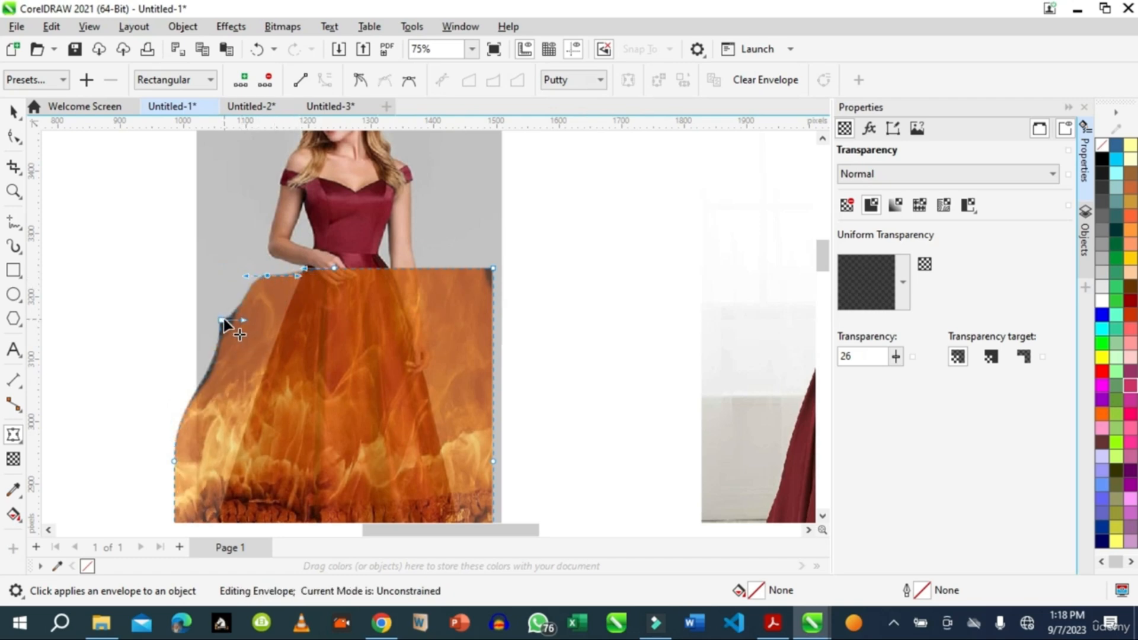
drag(223, 320, 254, 379)
drag(267, 276, 290, 287)
double_click(310, 282)
mouse_move(311, 281)
mouse_down()
mouse_move(299, 271)
mouse_move(315, 280)
mouse_up()
- Pull the envelope's right-side, bottom-left and lower-left nodes inward so the fire image follows the flare of the skirt
drag(493, 270, 399, 269)
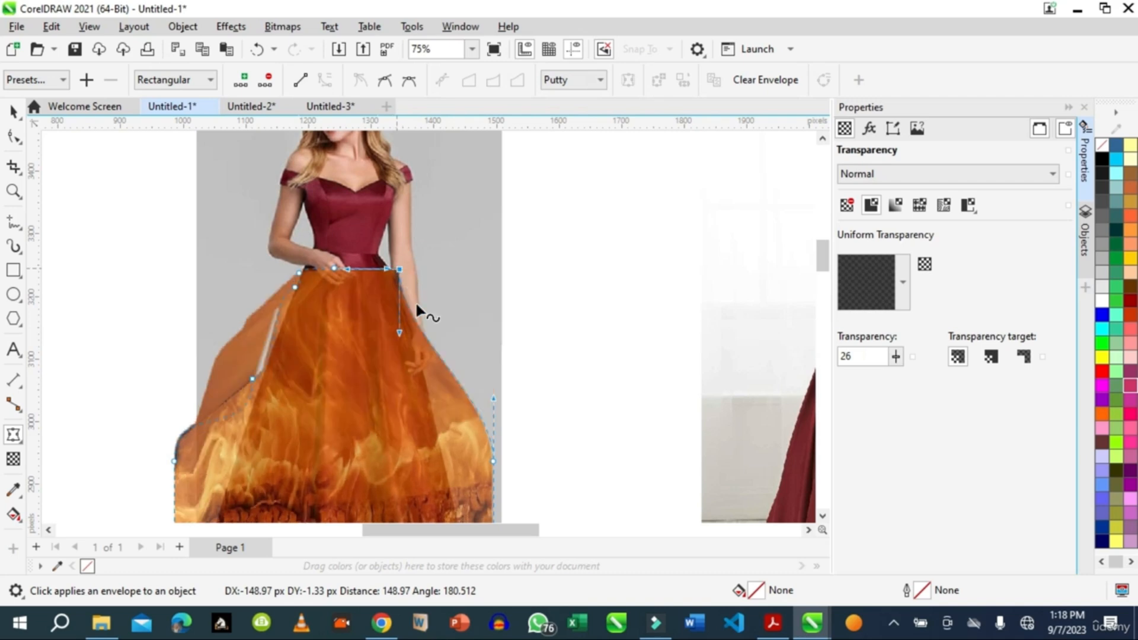
drag(488, 462, 451, 484)
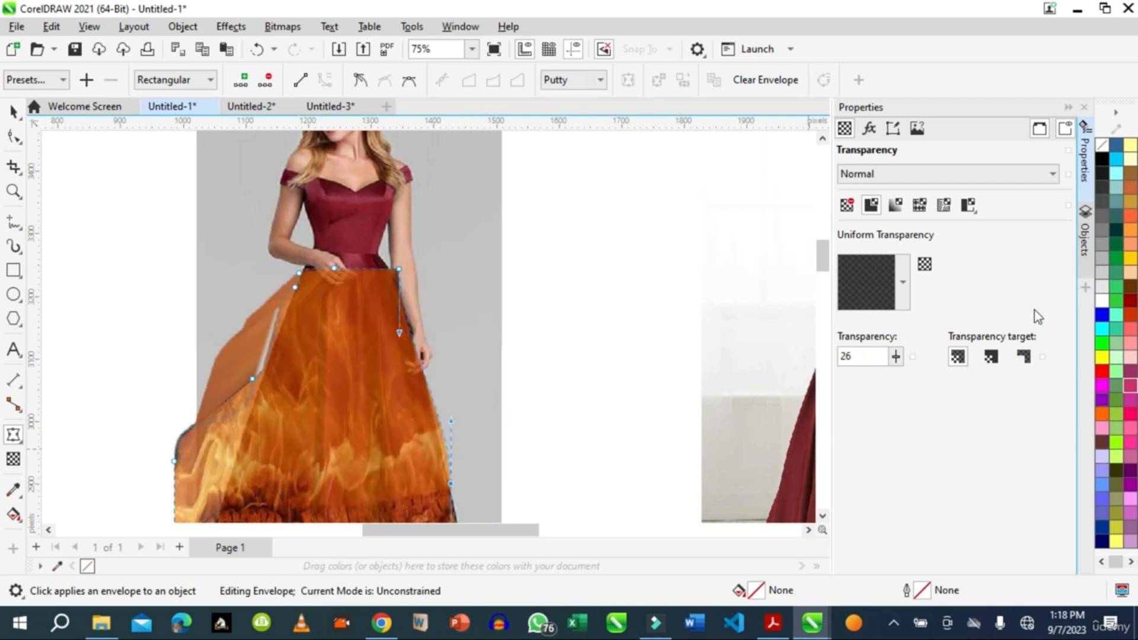
scroll(824, 276, down, 4)
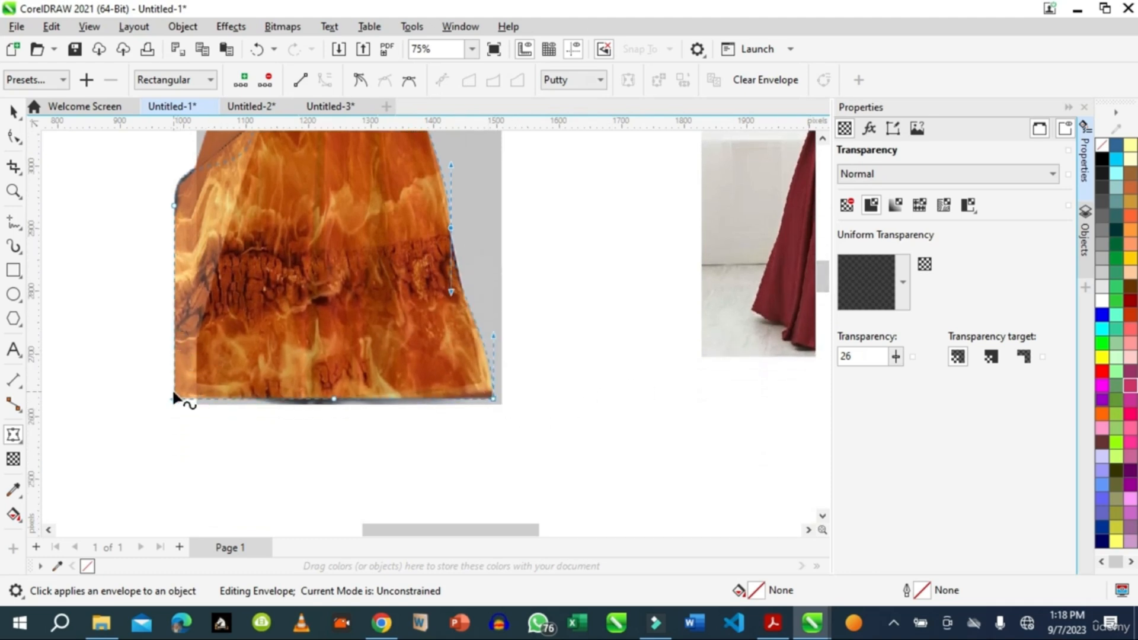
drag(176, 396, 197, 399)
drag(173, 205, 207, 240)
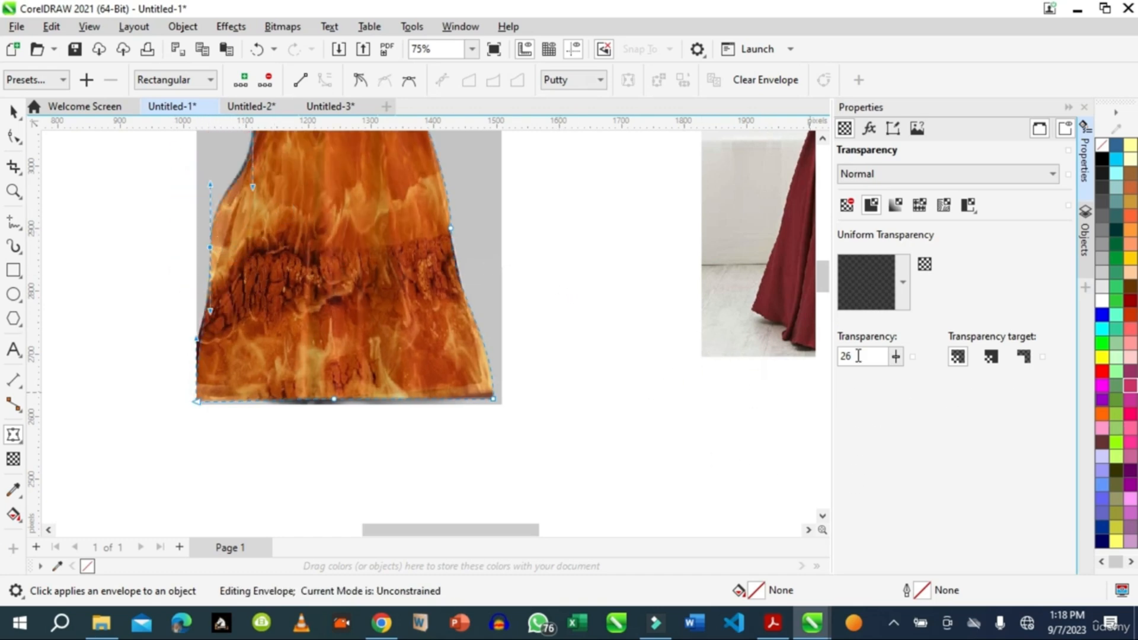
- Add an envelope node near the lower-left hem and adjust the nodes and curve handle to fit the skirt's lower-left edge
drag(822, 295, 828, 282)
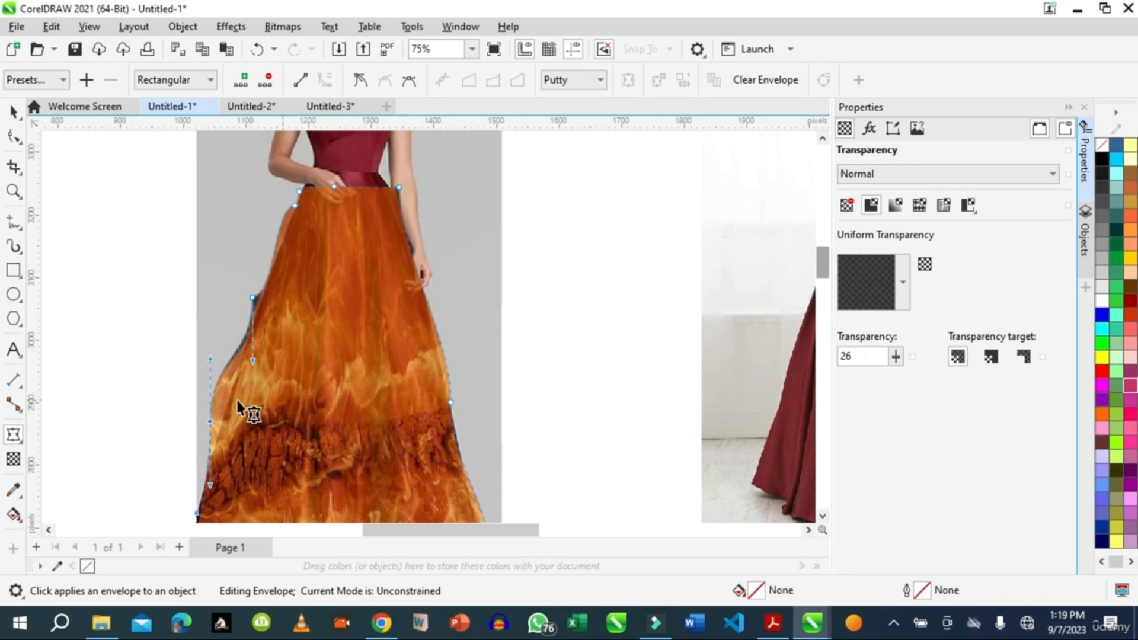
drag(209, 420, 225, 425)
click(220, 477)
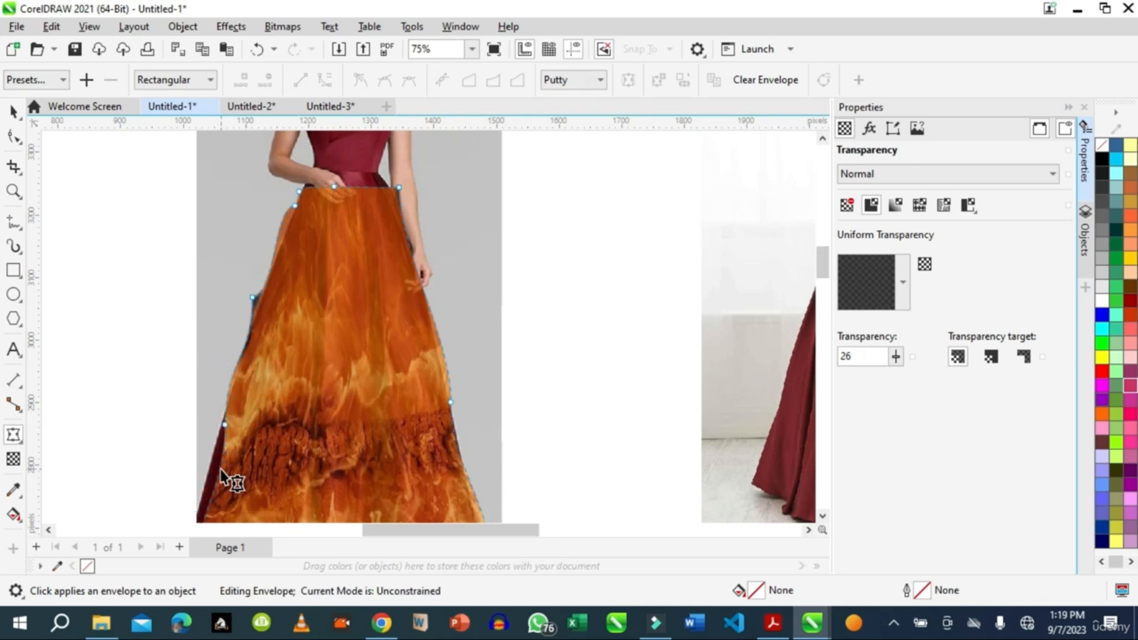
click(218, 475)
drag(218, 477, 206, 480)
click(219, 424)
drag(218, 423, 228, 424)
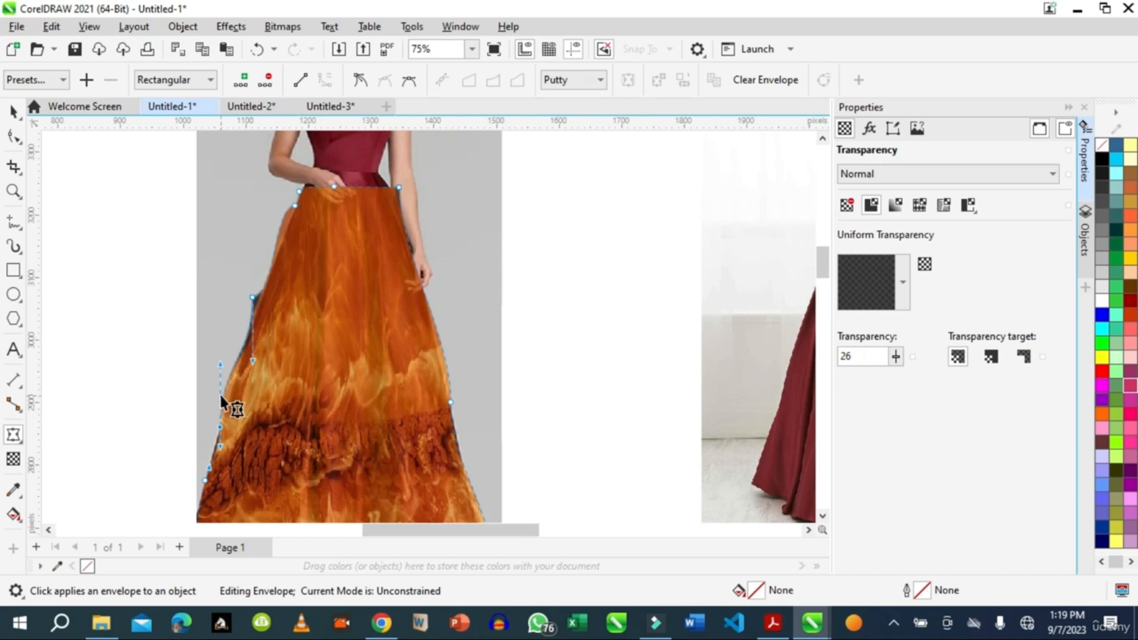
drag(221, 364, 231, 368)
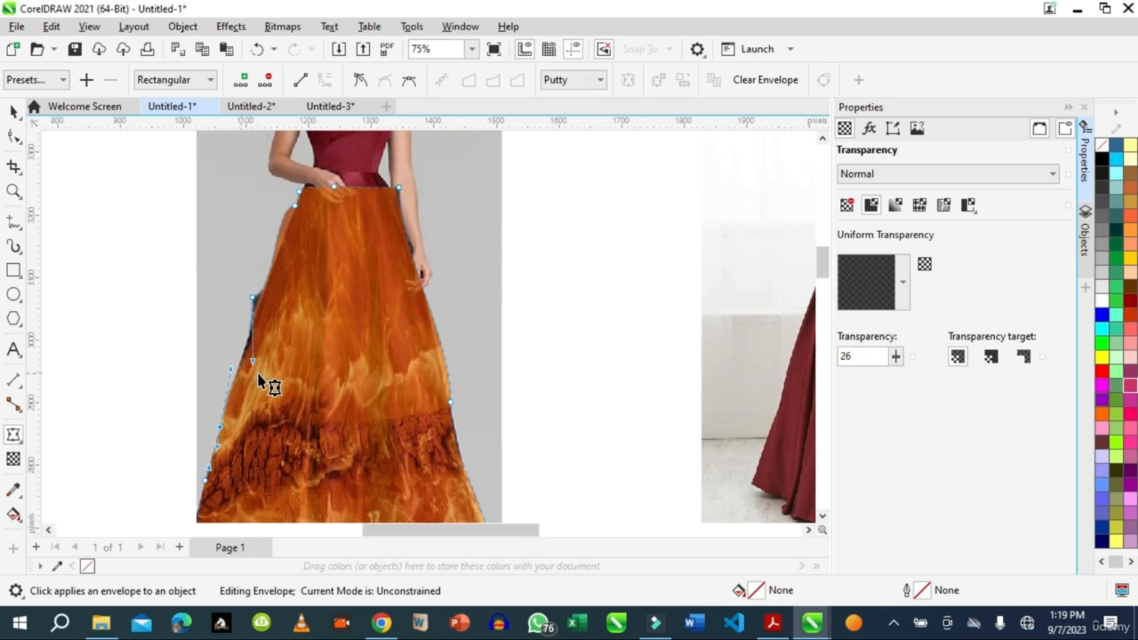
- Adjust the middle-left envelope node and its curve handles to follow the skirt's left edge
click(264, 308)
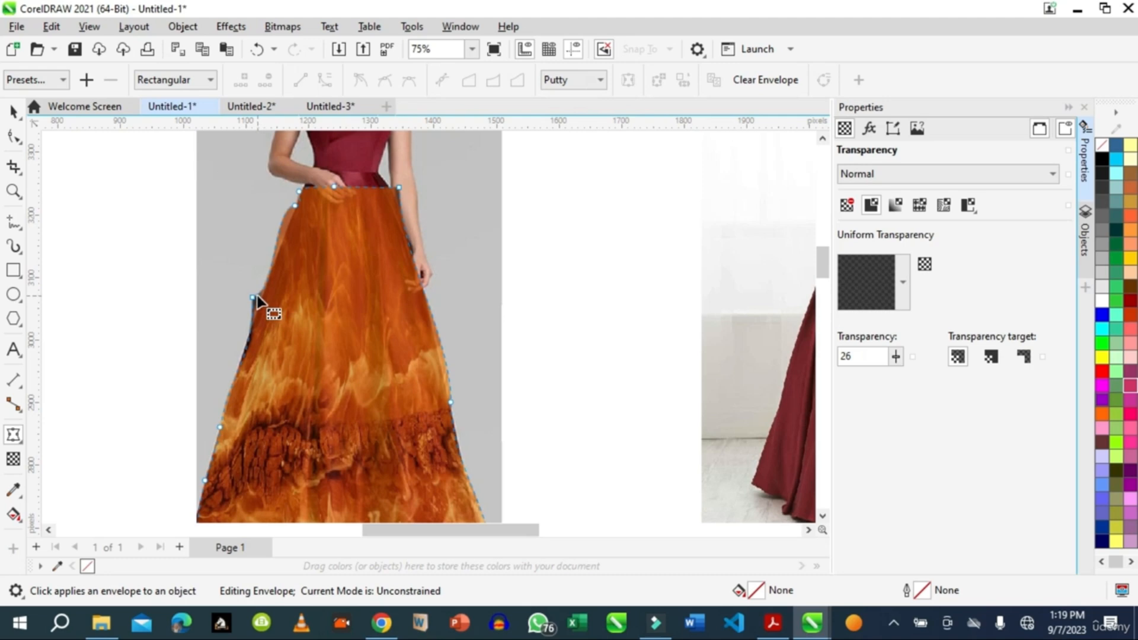
drag(253, 299, 267, 261)
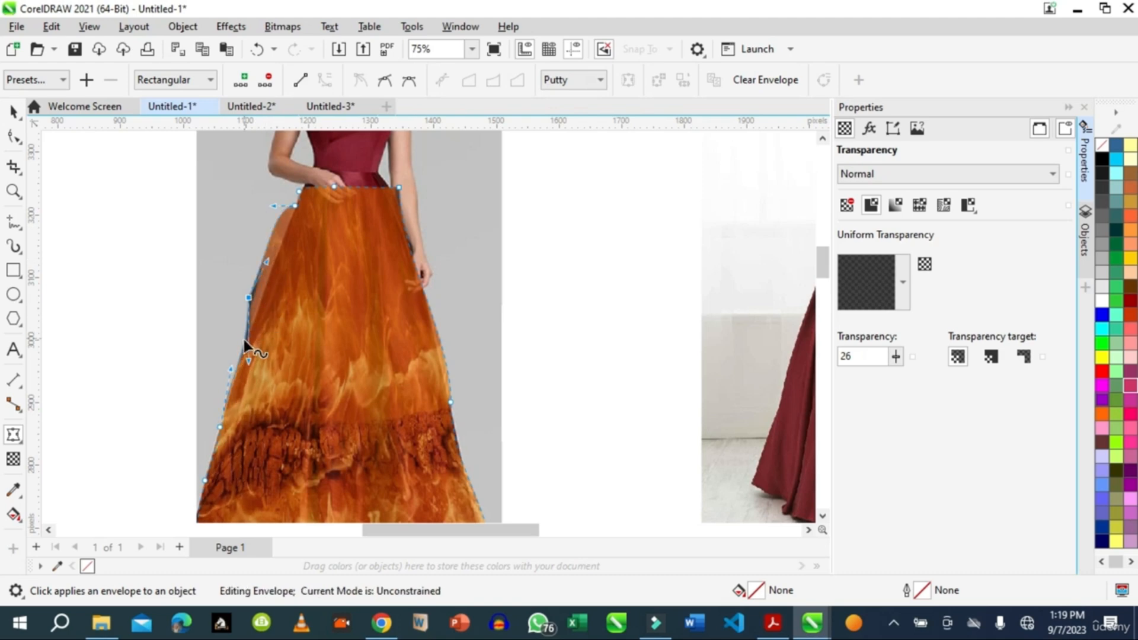
drag(250, 362, 232, 364)
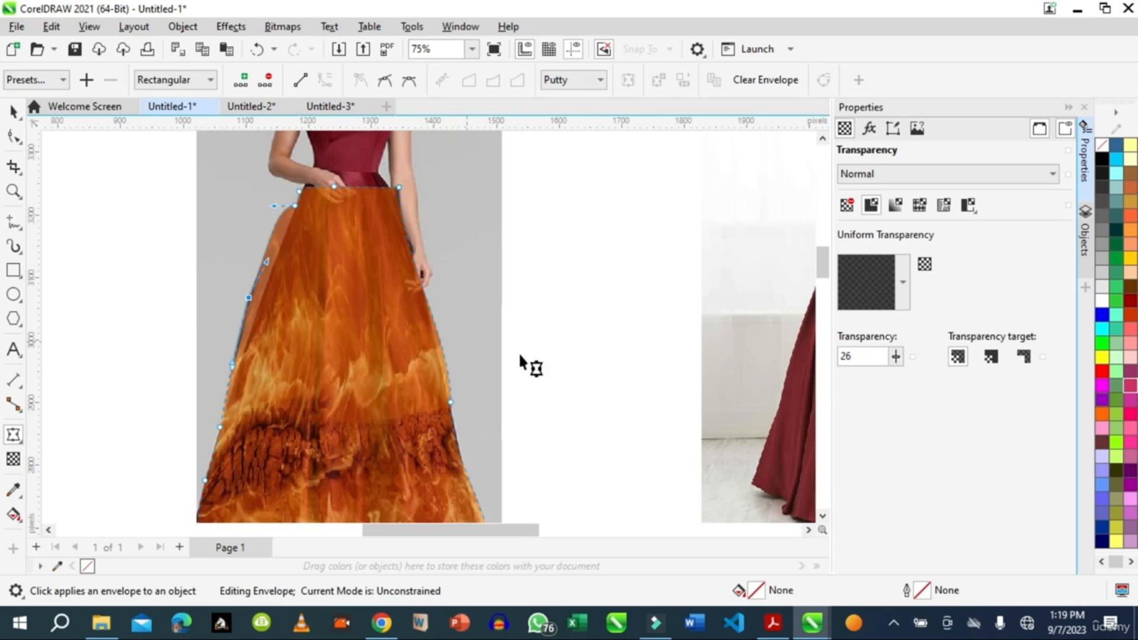
- Set the fire image's uniform transparency to 50 and refine the envelope along the skirt's upper-left edge
click(897, 358)
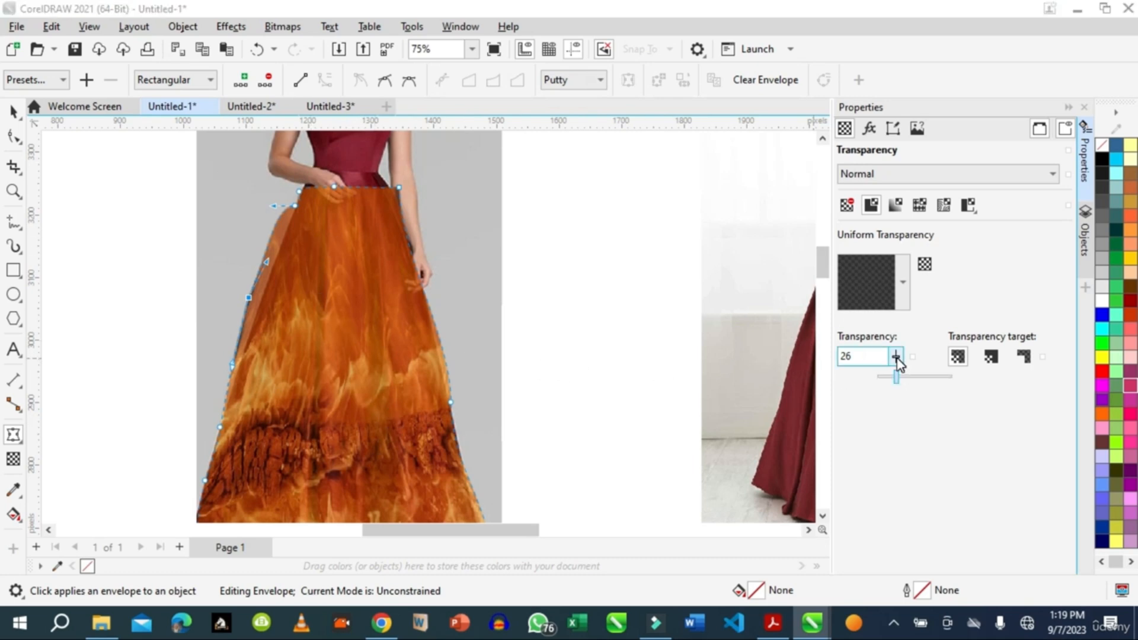
drag(897, 377, 903, 380)
click(896, 357)
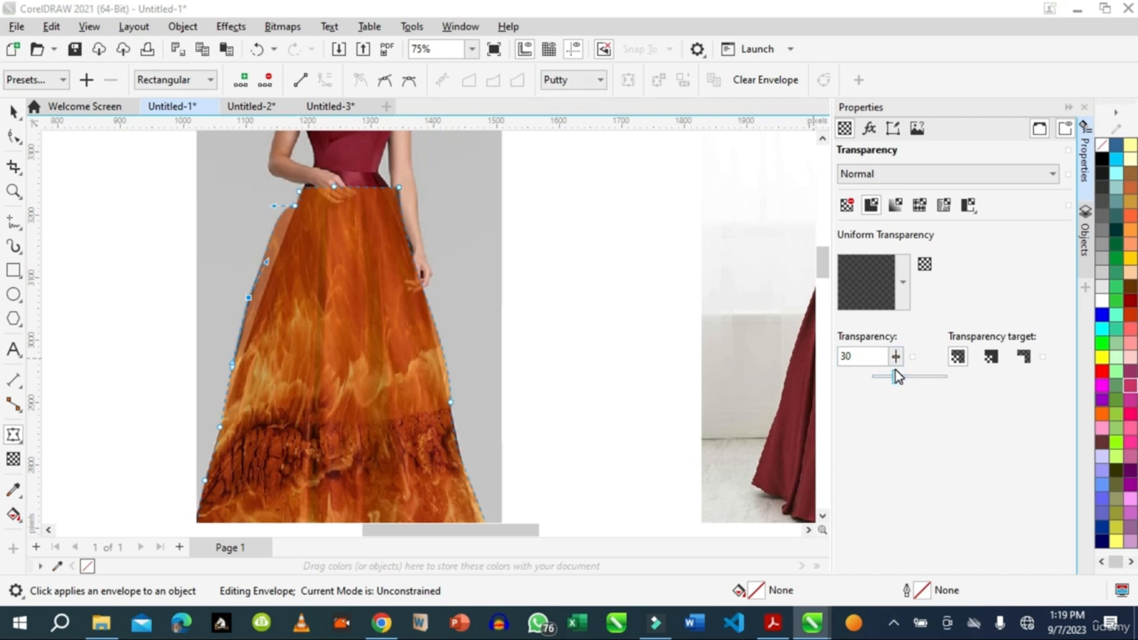
drag(895, 367, 904, 370)
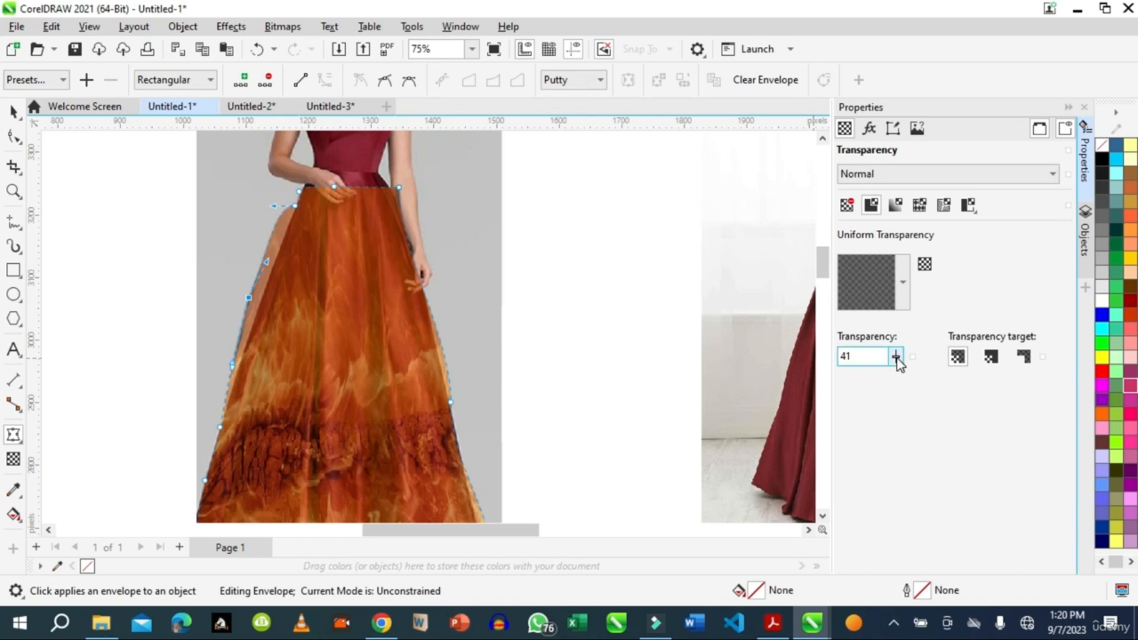
click(897, 363)
drag(901, 379, 905, 379)
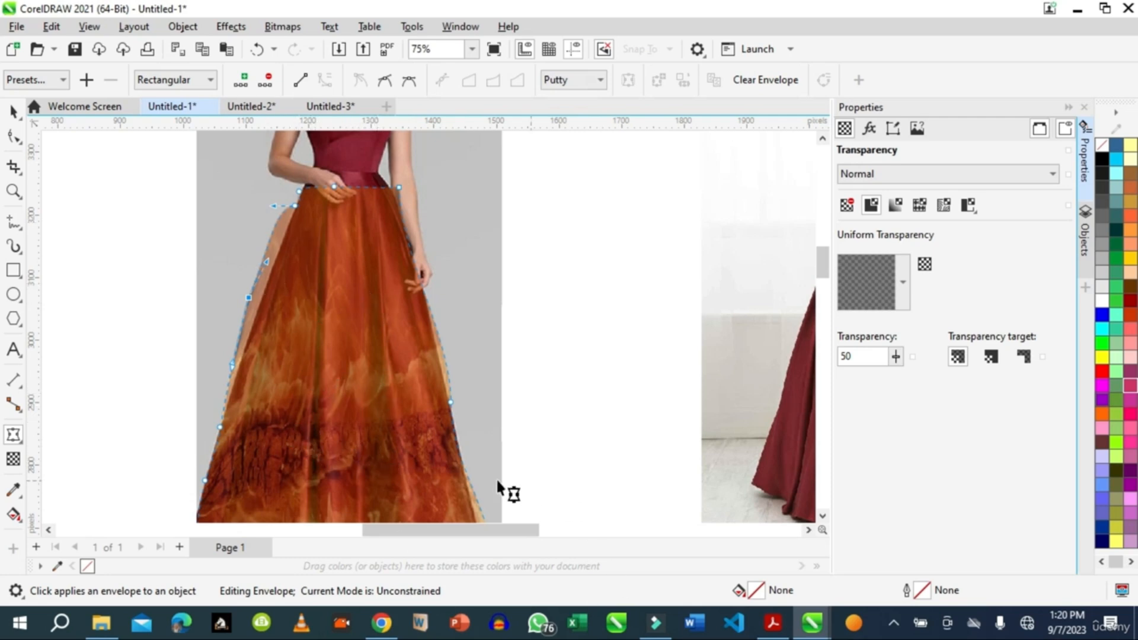
drag(247, 295, 257, 303)
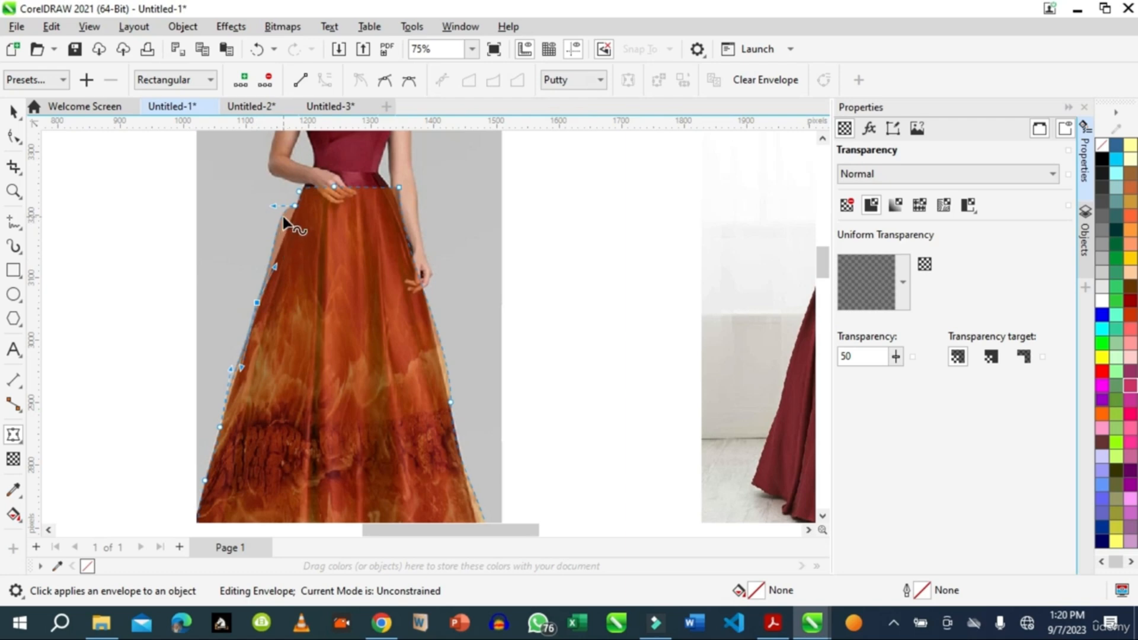
drag(285, 224, 296, 243)
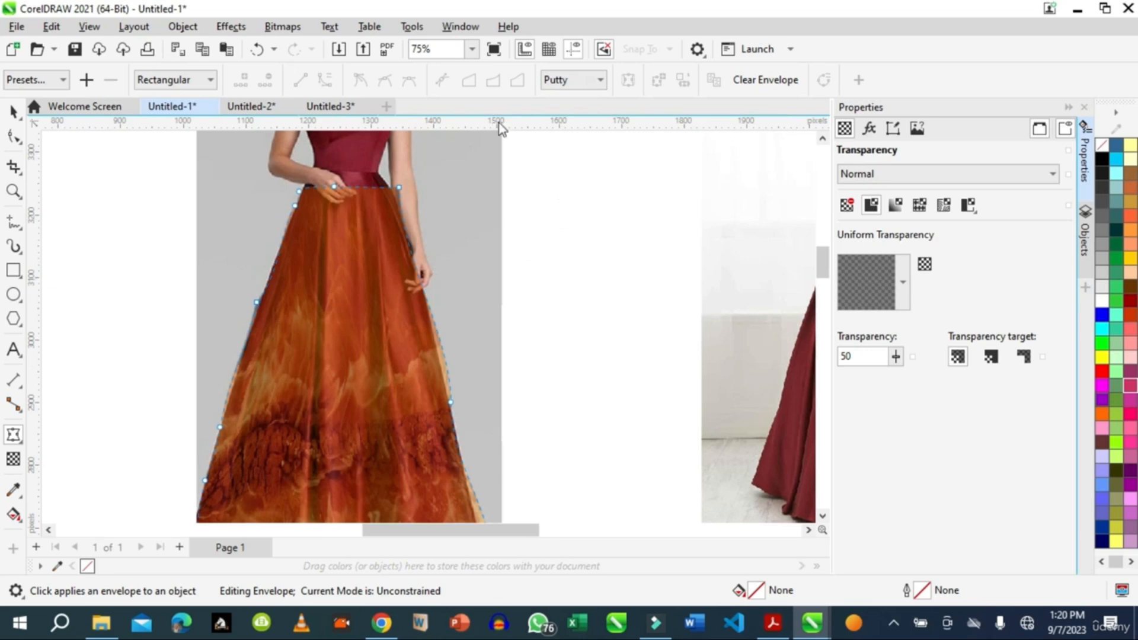
- In Untitled-3, draw a yellow (#FFCC00) rectangle about 683 x 472 px over the vintage car and apply a uniform transparency of 50
click(326, 107)
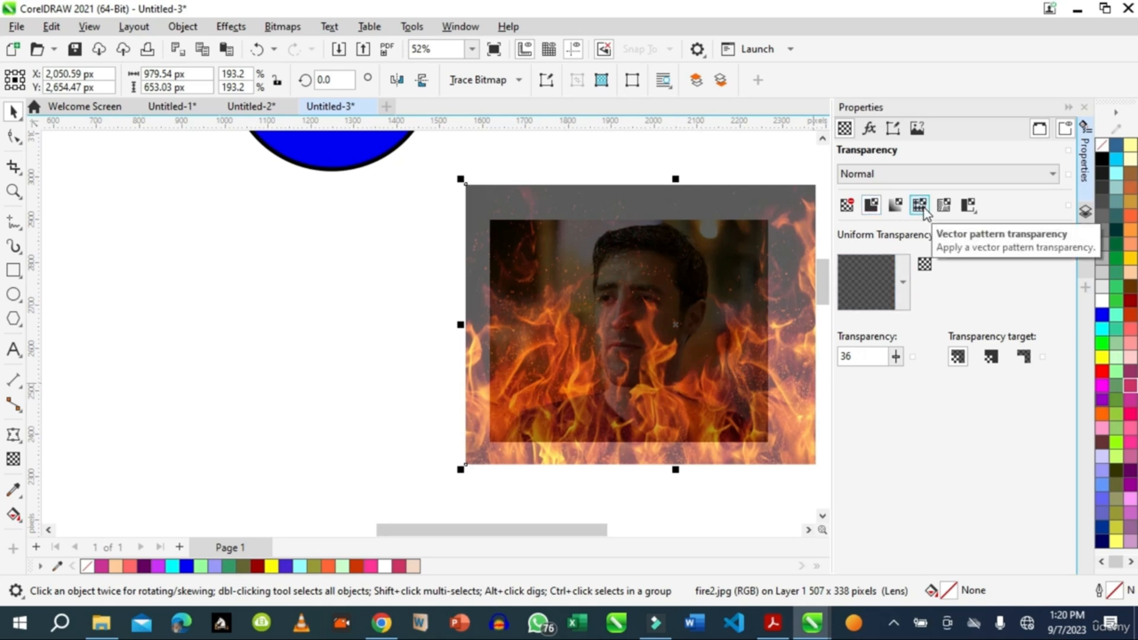
drag(826, 276, 820, 245)
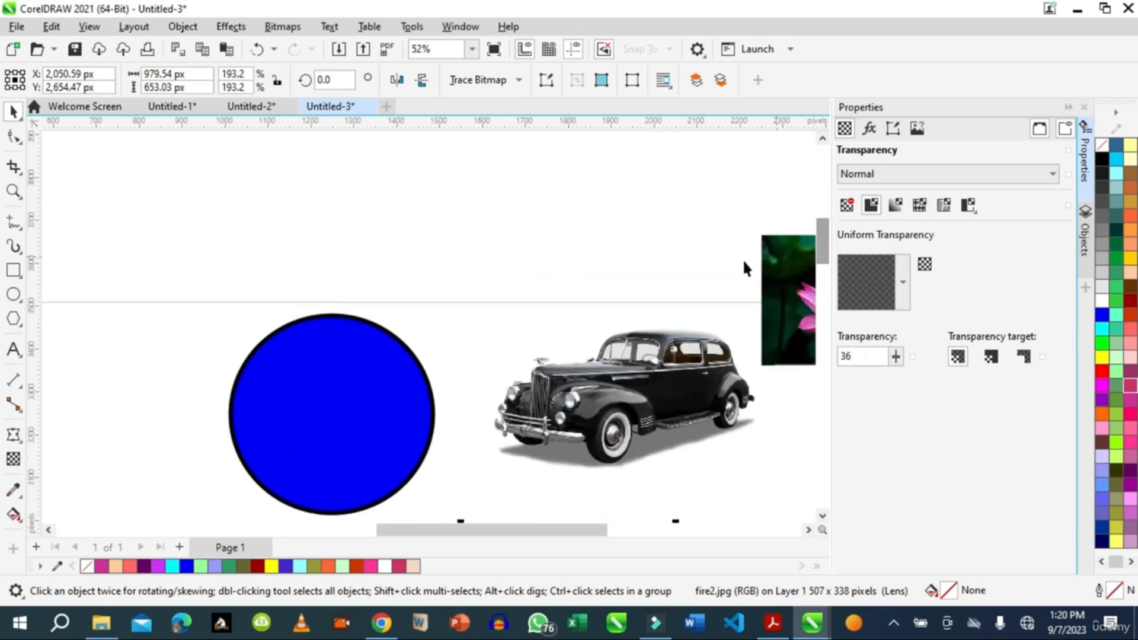
click(13, 270)
drag(478, 283, 773, 486)
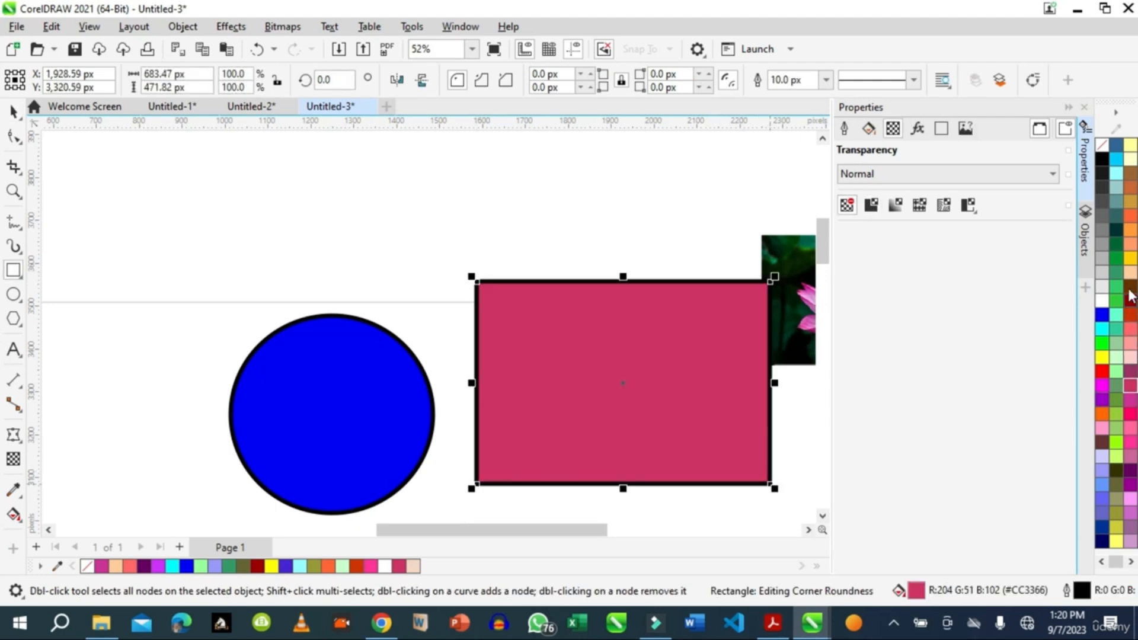
click(1130, 261)
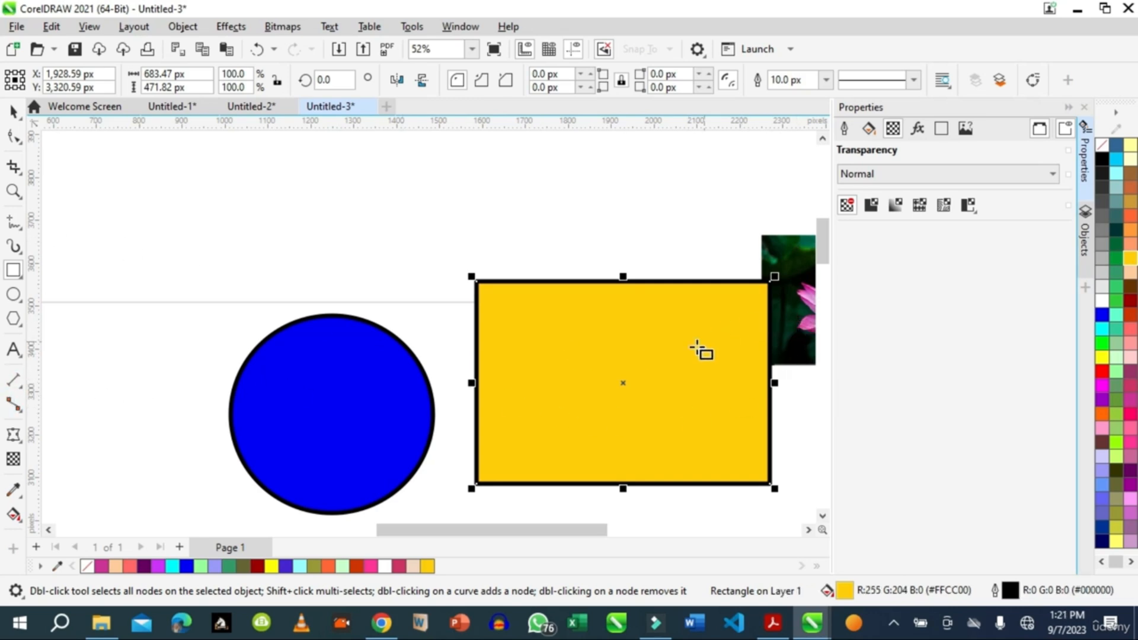
click(871, 206)
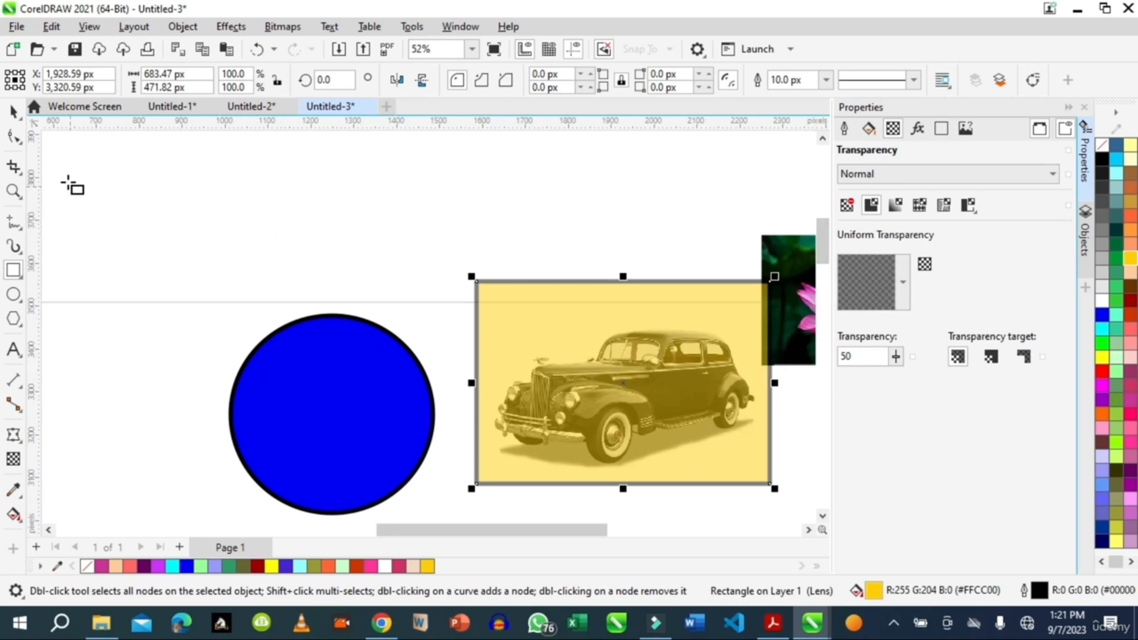
- Move the lotus photo to the empty area above the blue circle
click(15, 112)
mouse_move(809, 288)
mouse_down()
mouse_move(786, 234)
mouse_move(706, 247)
mouse_move(198, 223)
mouse_move(179, 204)
mouse_up()
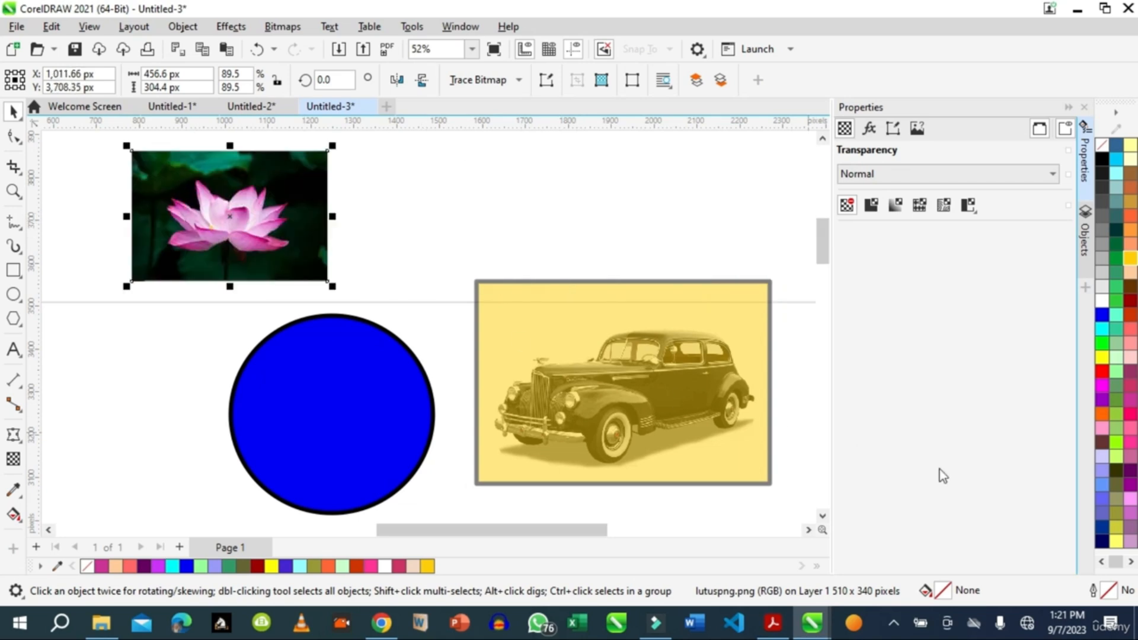
- Try a vector pattern transparency on the lotus photo, remove it again, and select the yellow rectangle over the car
click(918, 208)
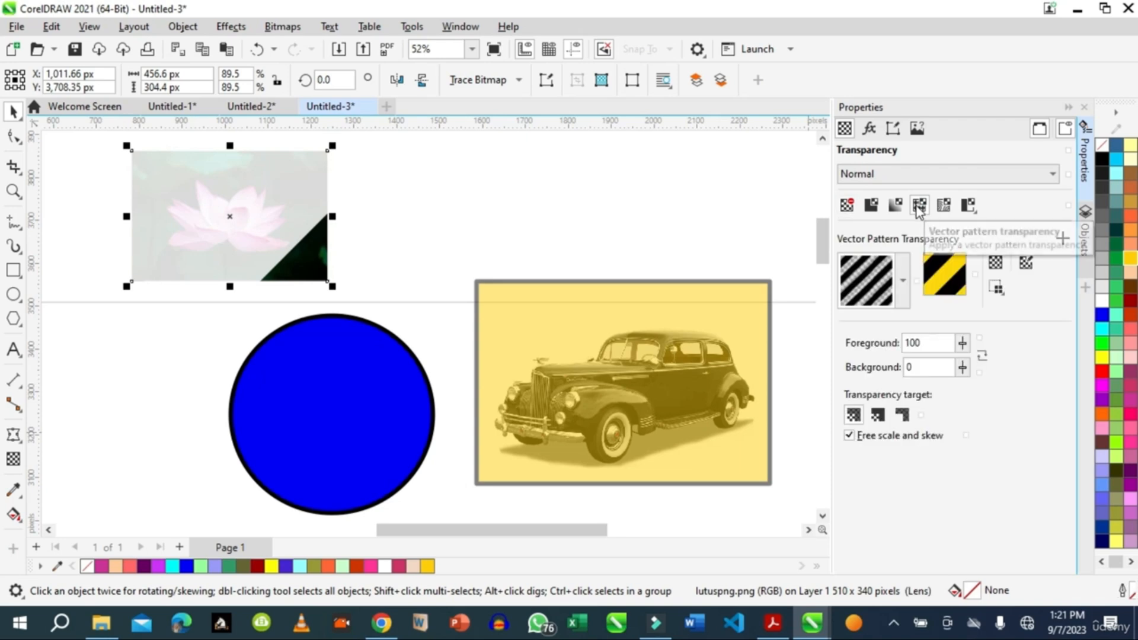
click(707, 319)
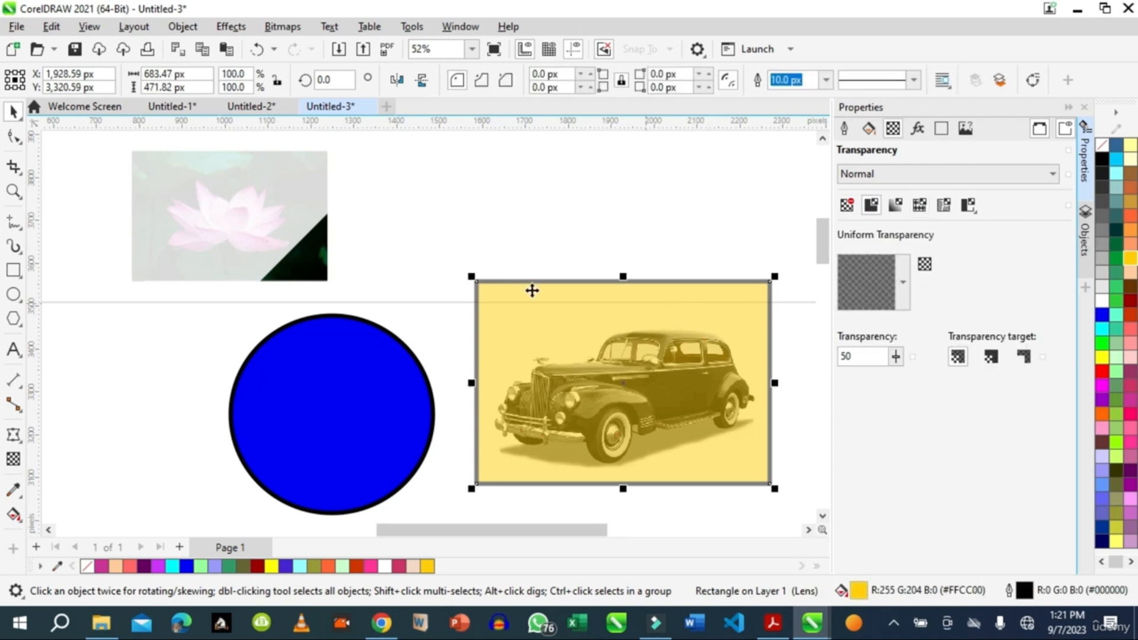
click(159, 208)
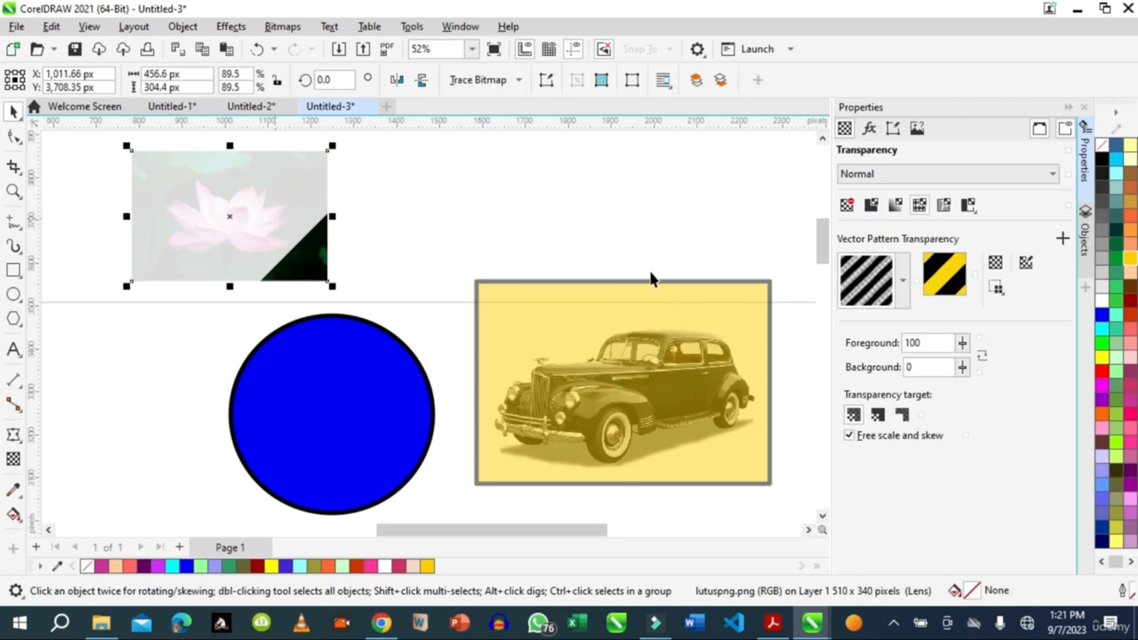
click(848, 205)
click(706, 368)
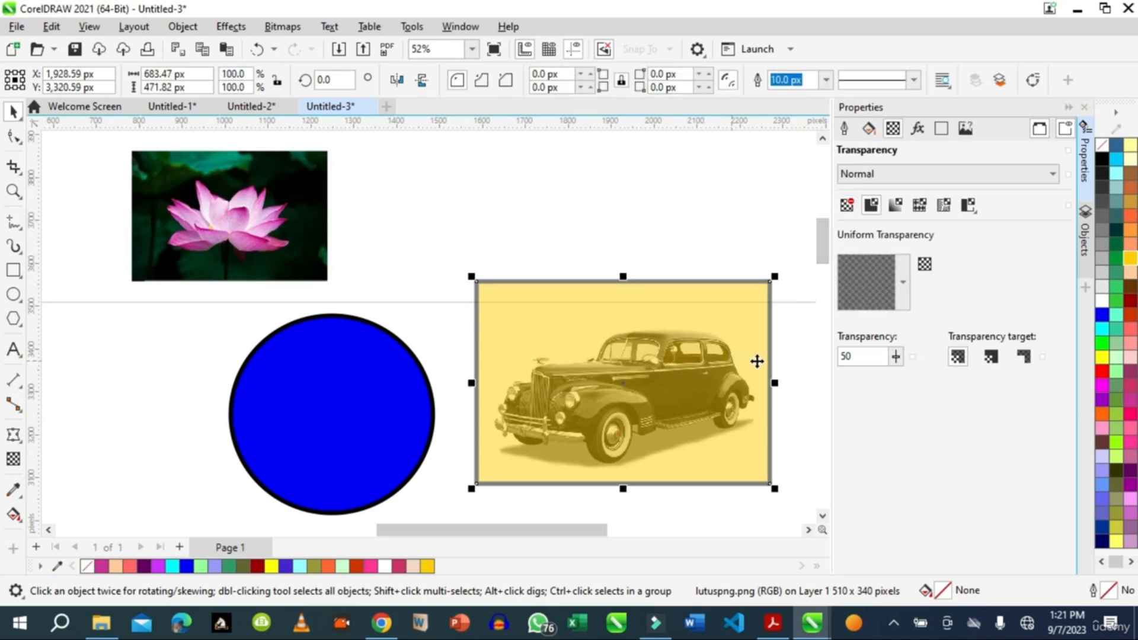
- Apply a vector pattern transparency to the yellow rectangle, trying the Checker Board1 fill before choosing the interlocking circles pattern
click(919, 206)
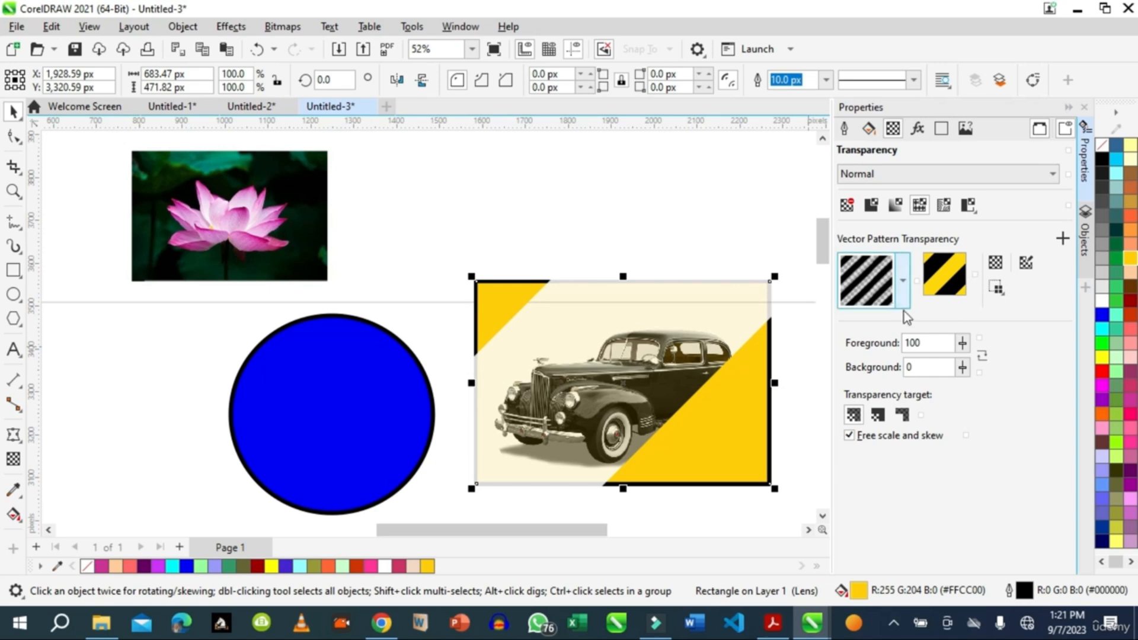
click(904, 280)
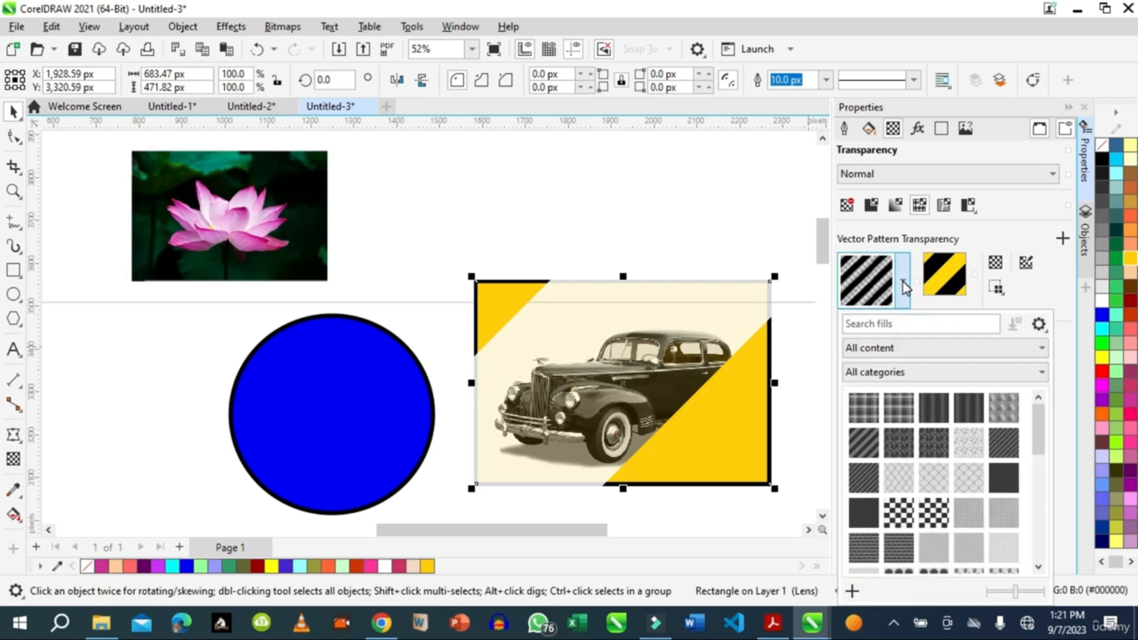
click(932, 520)
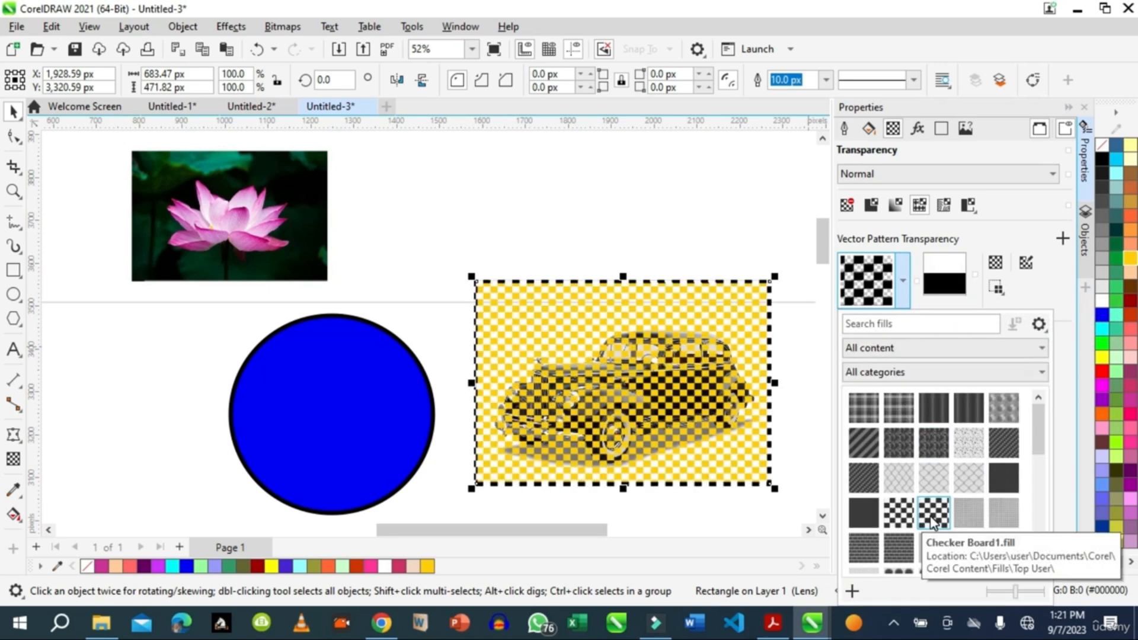
click(904, 283)
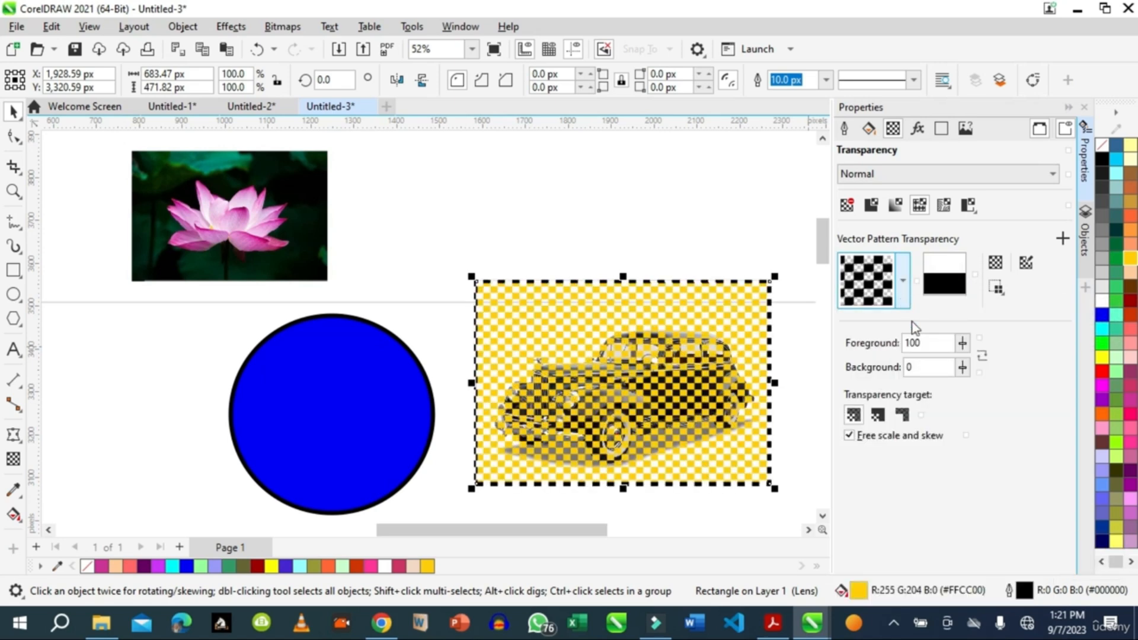
click(903, 282)
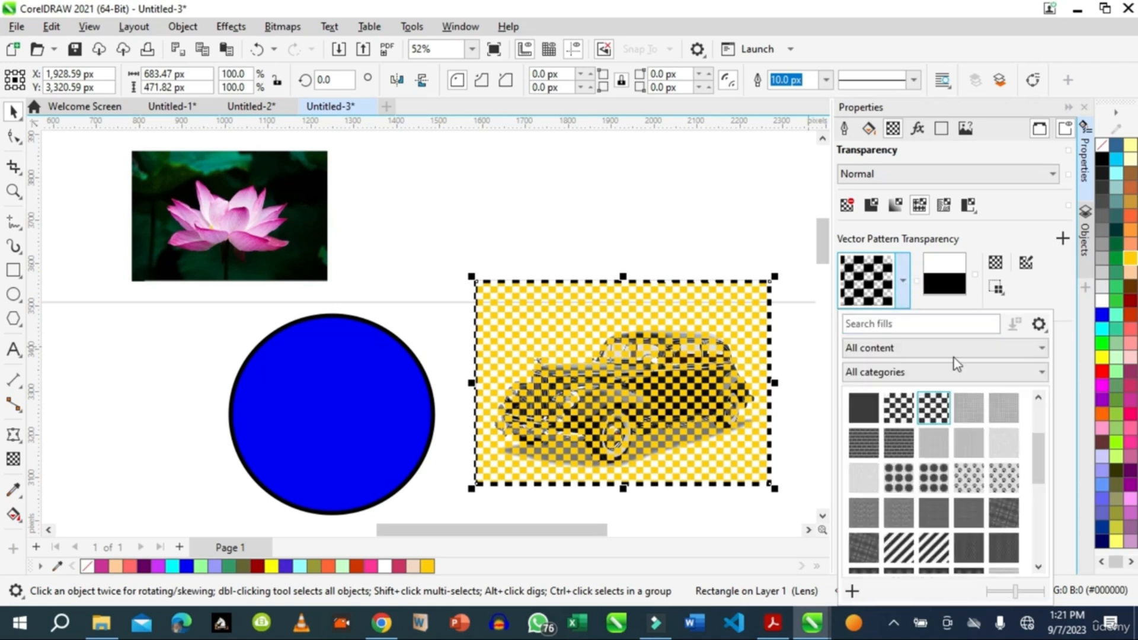
click(1008, 407)
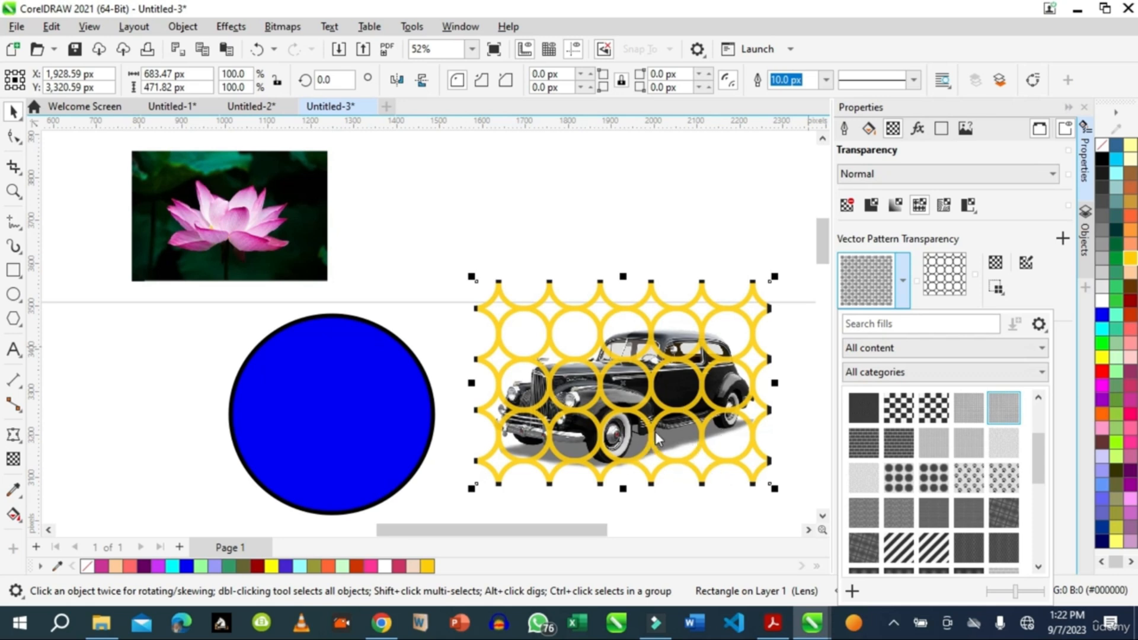
- Apply a bitmap pattern transparency to the yellow rectangle and browse the available bitmap patterns
click(944, 206)
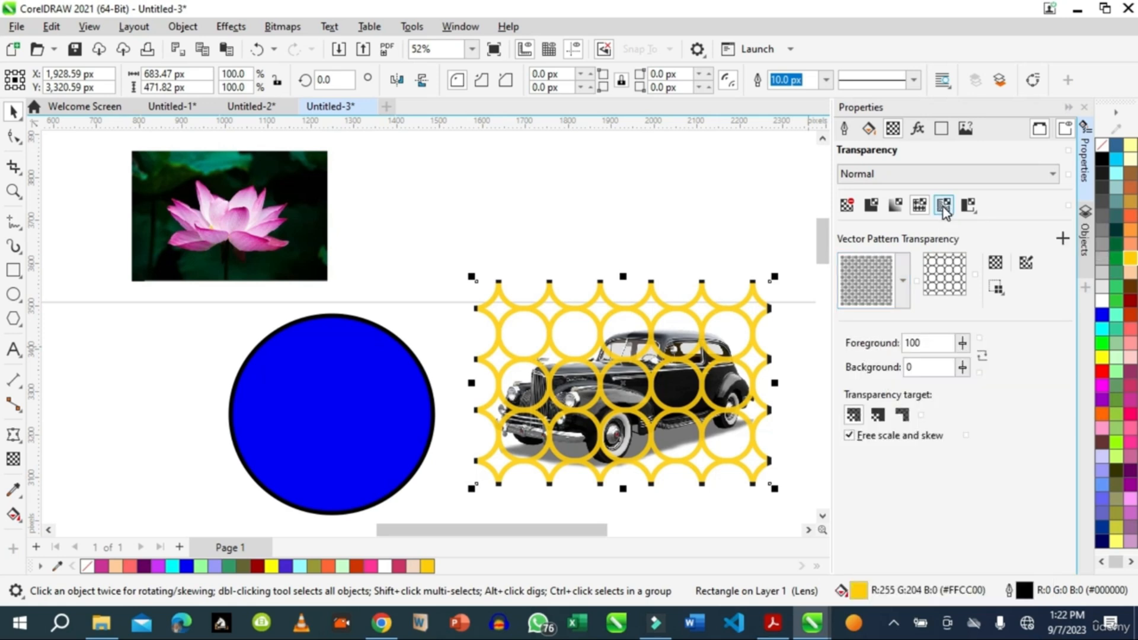
click(944, 207)
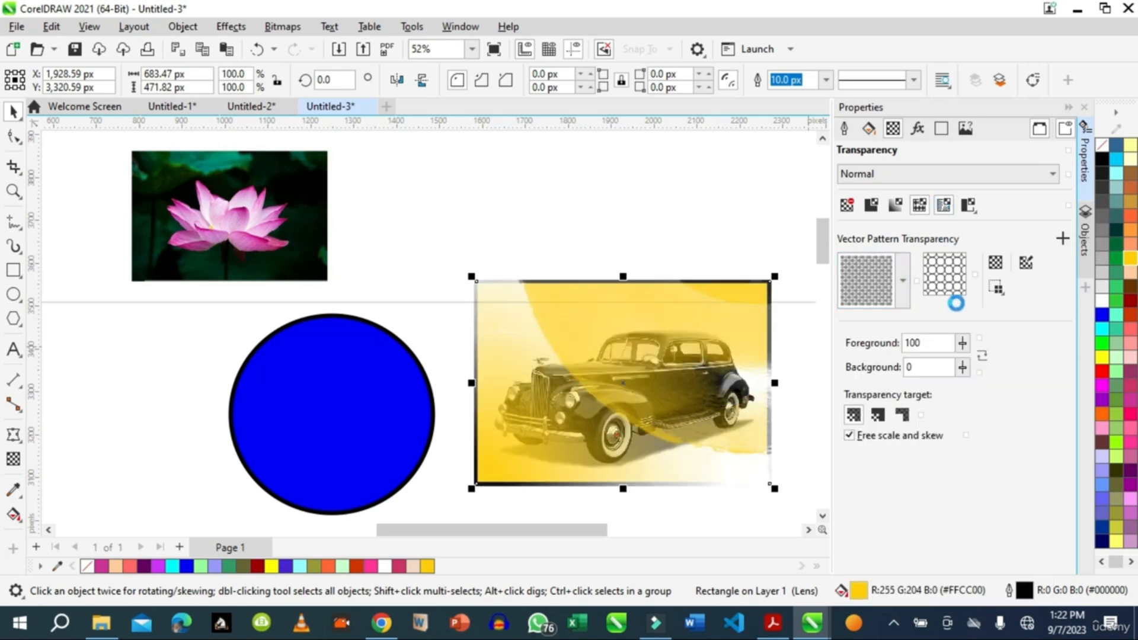
click(903, 283)
click(902, 284)
click(902, 284)
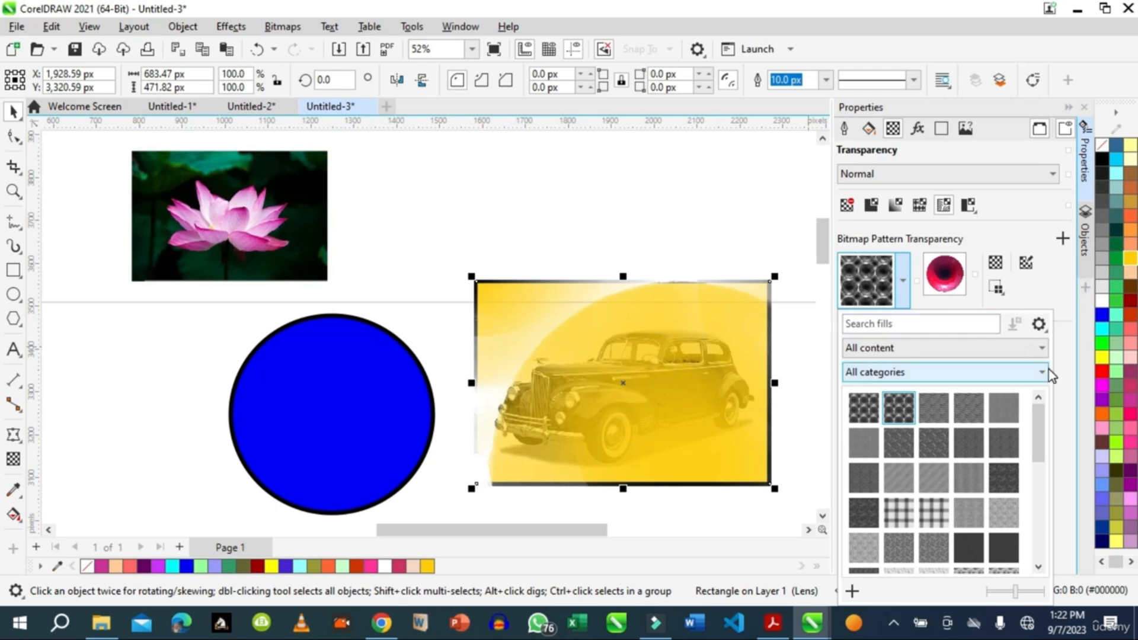
click(1047, 296)
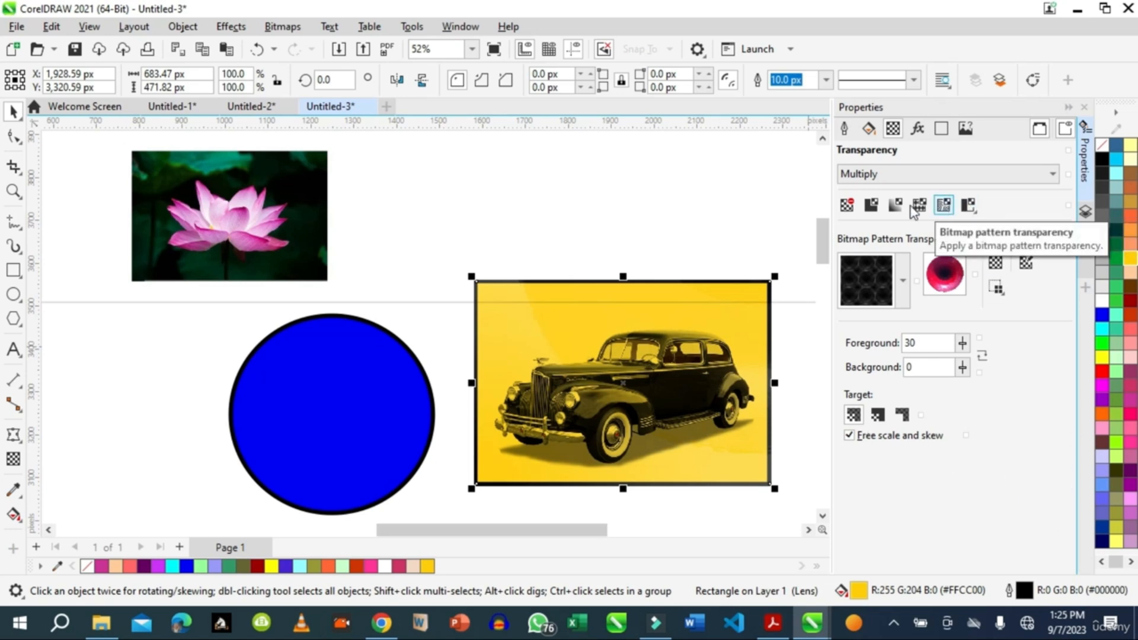
- Try a fountain transparency on the rectangle, then return to the circles vector pattern with a foreground transparency of 40
click(895, 205)
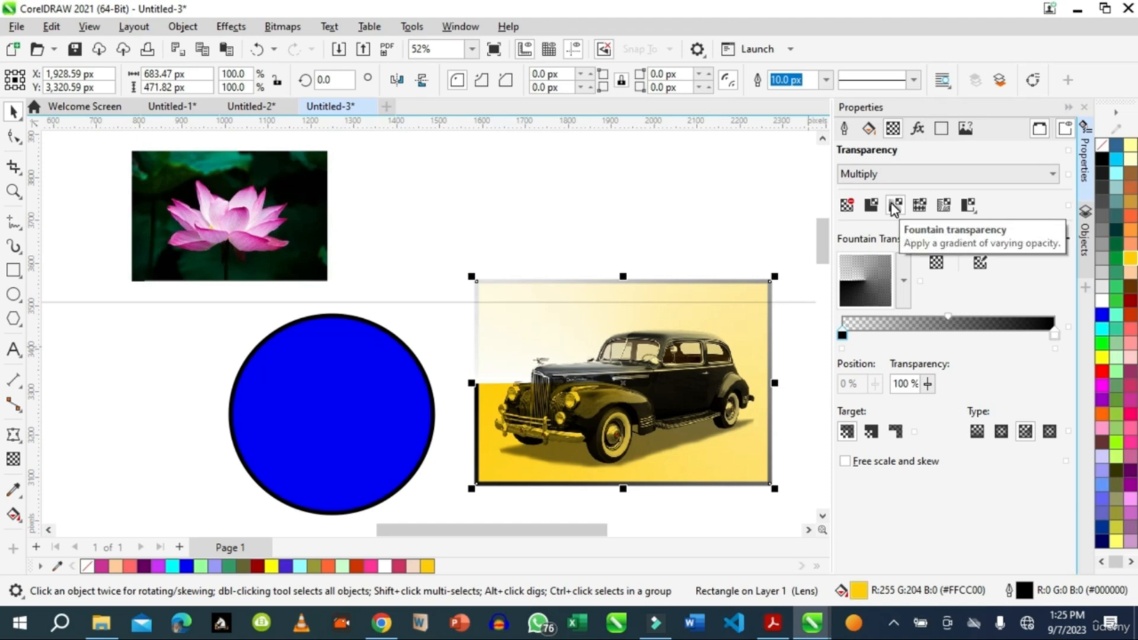
click(920, 206)
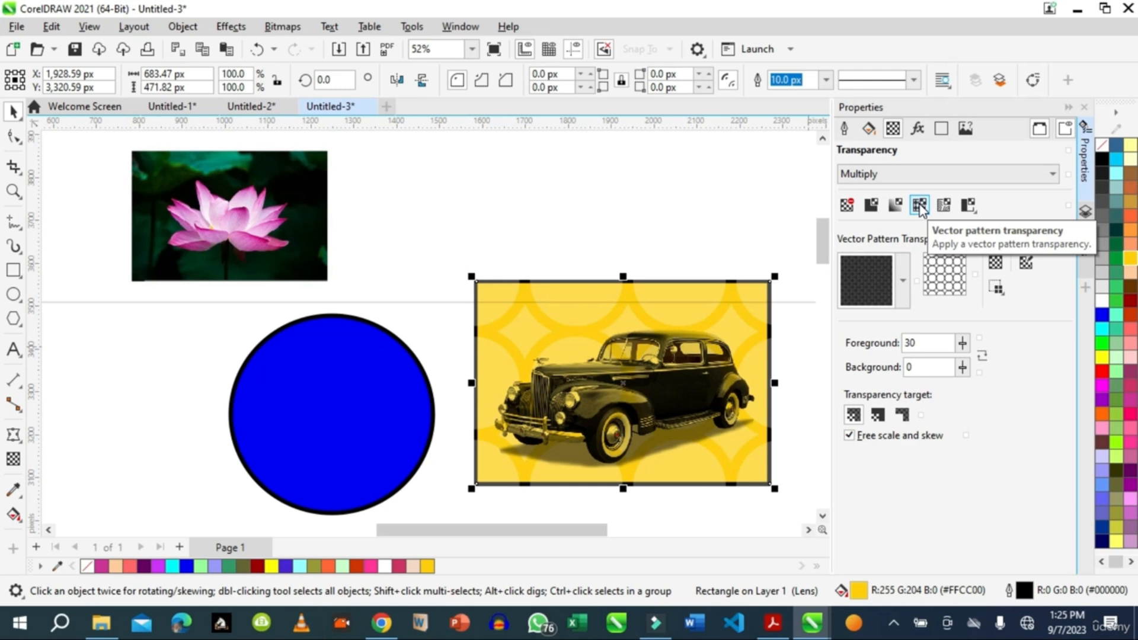
key(Tab)
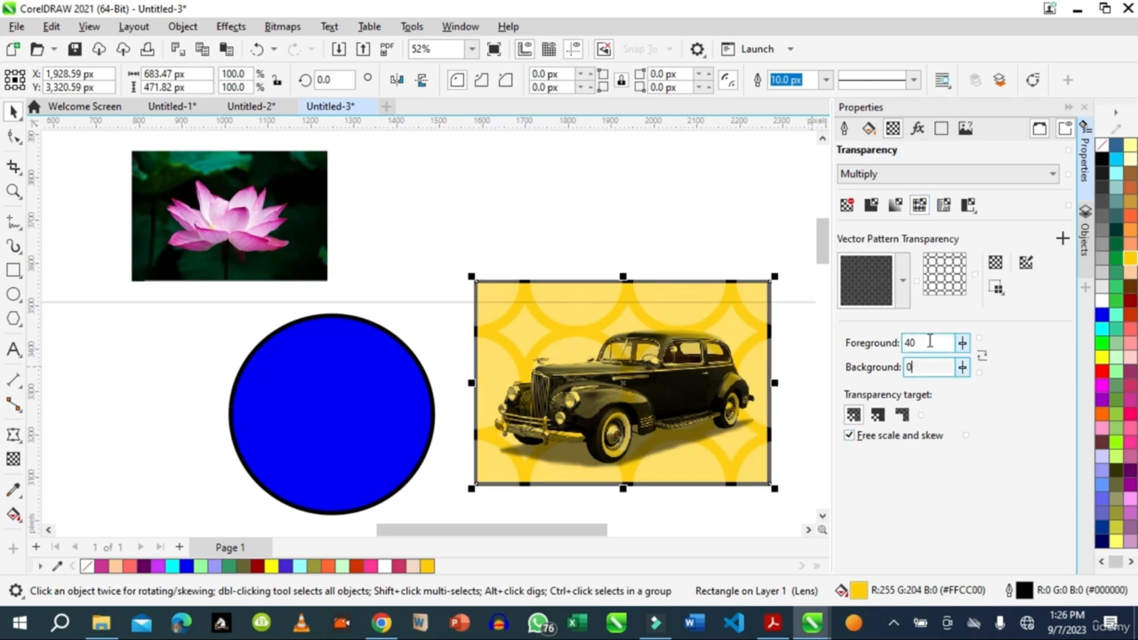
- Set the vector pattern's foreground transparency to 30
drag(930, 342, 908, 341)
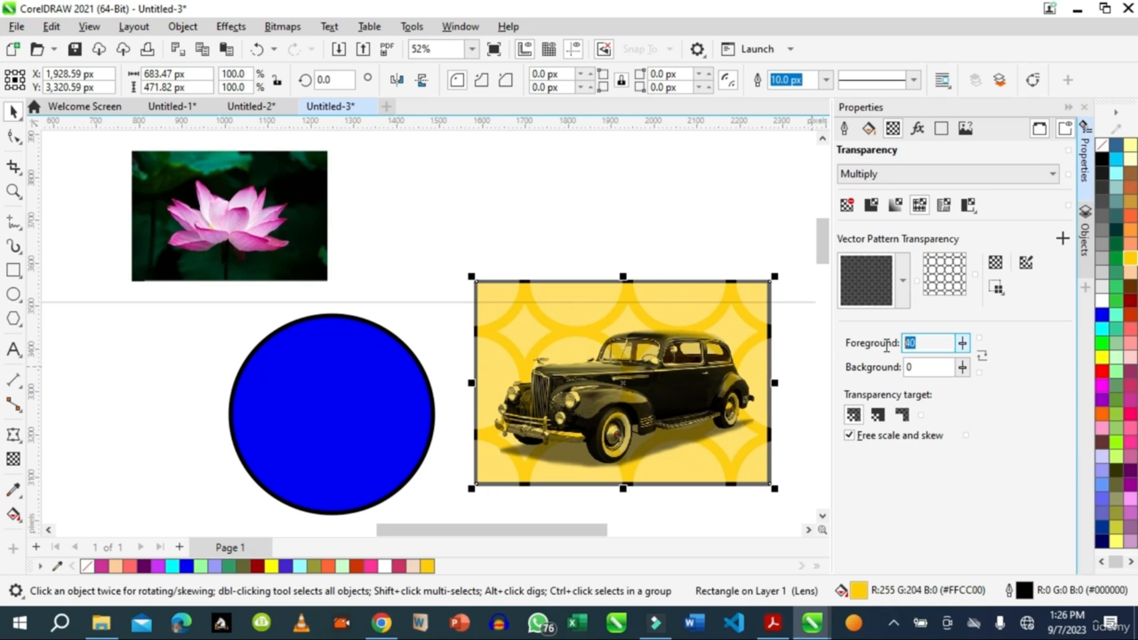
text(3)
click(925, 368)
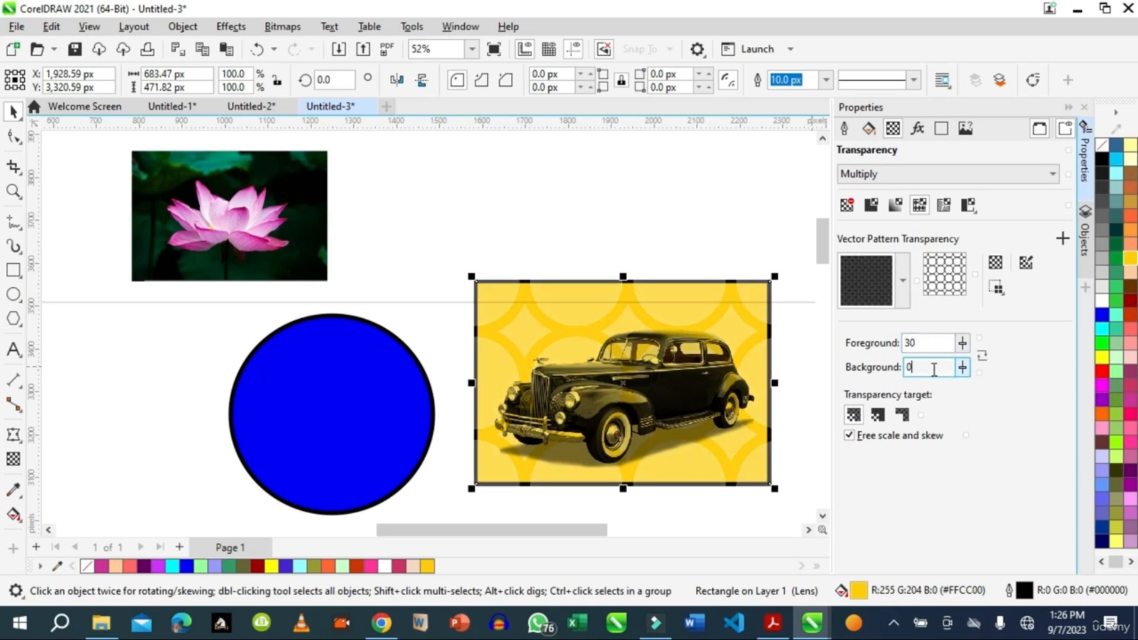
- Set the vector pattern's foreground transparency to 40 and its background transparency to 16
drag(929, 341, 887, 349)
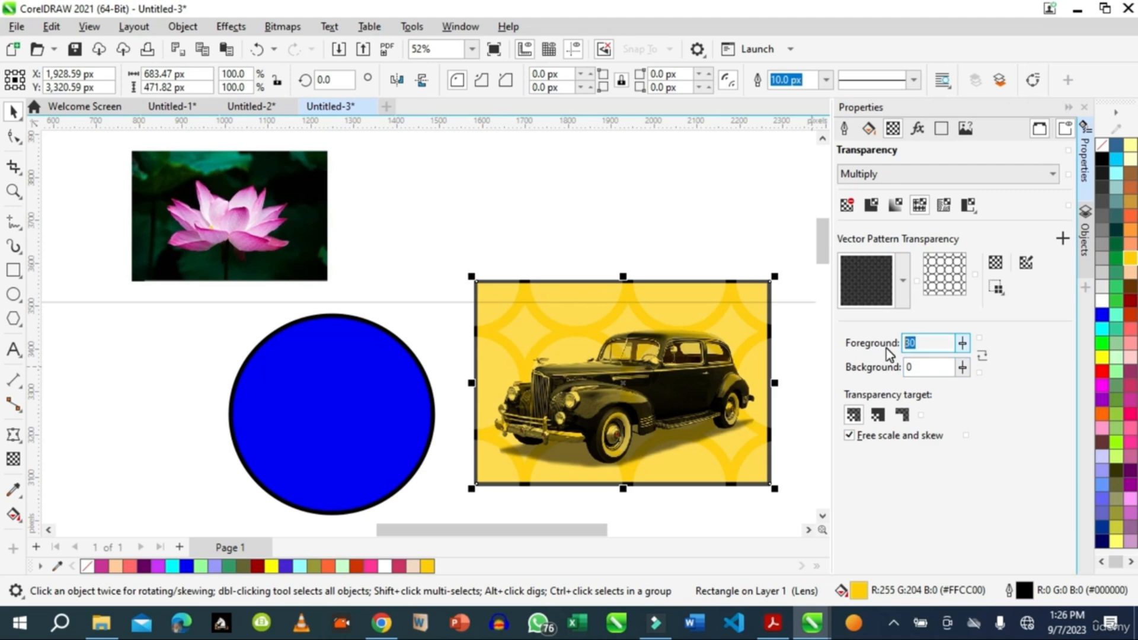
text(40)
click(934, 367)
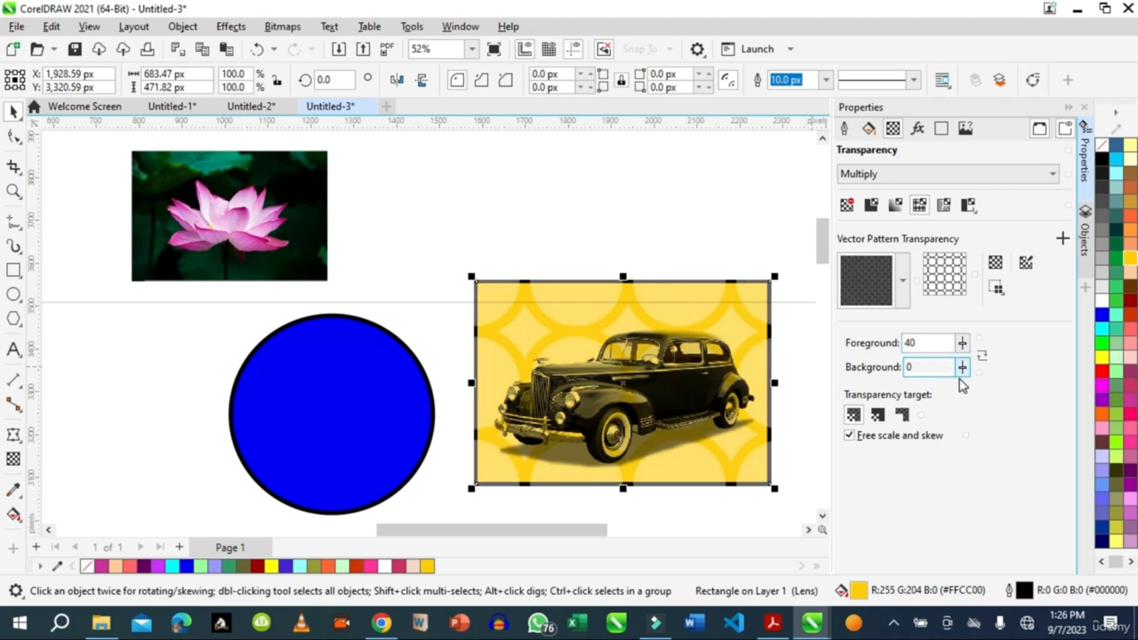
click(963, 372)
drag(962, 386, 979, 388)
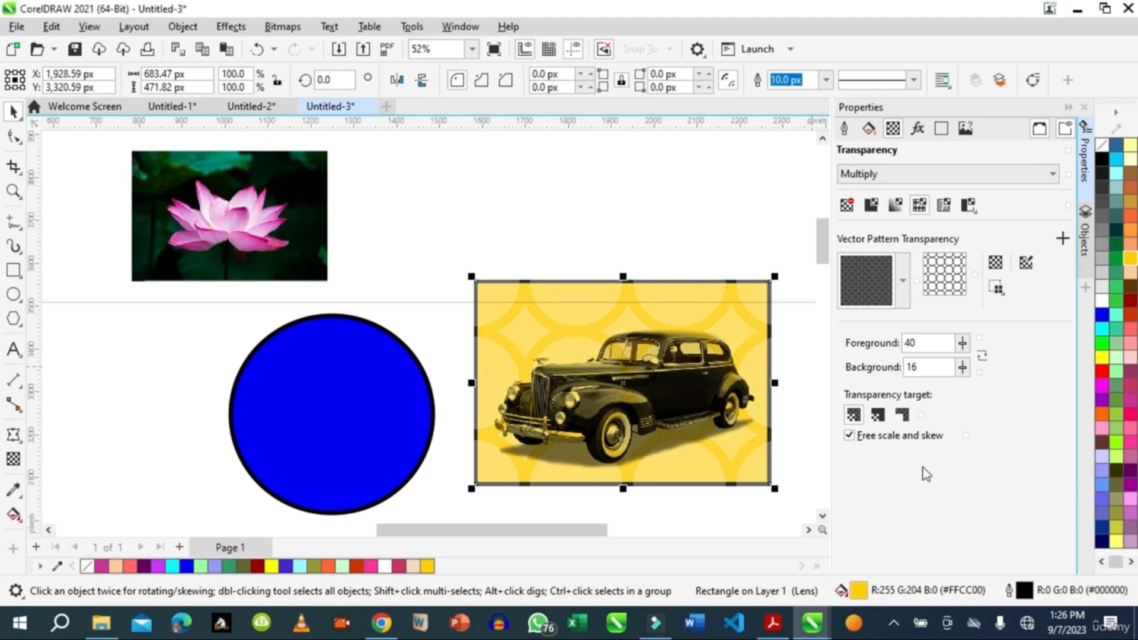